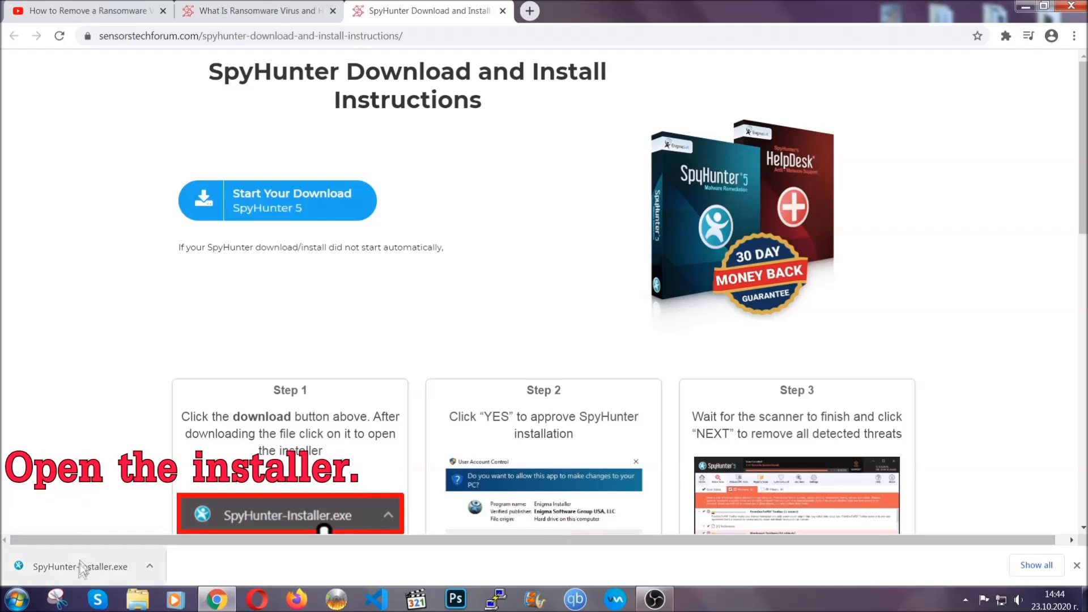
Launch the downloaded SpyHunter-Installer.exe and choose English as the installer language.
{"action": "left_click", "coordinate": [80, 568]}
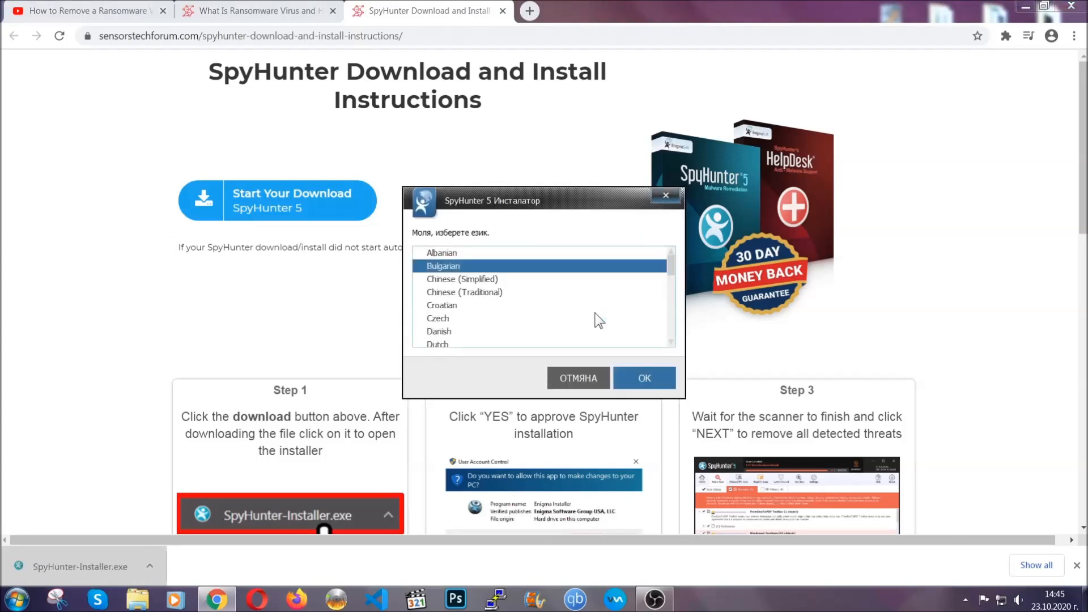
{"action": "scroll", "coordinate": [559, 312], "scroll_direction": "down", "scroll_amount": 2}
{"action": "left_click", "coordinate": [511, 310]}
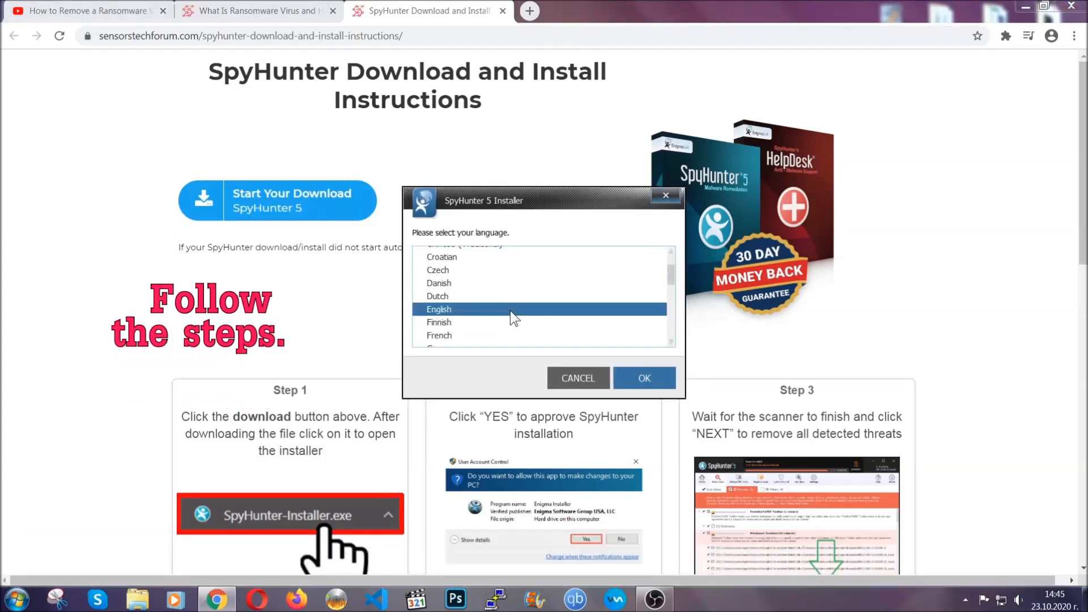
{"action": "left_click", "coordinate": [632, 377]}
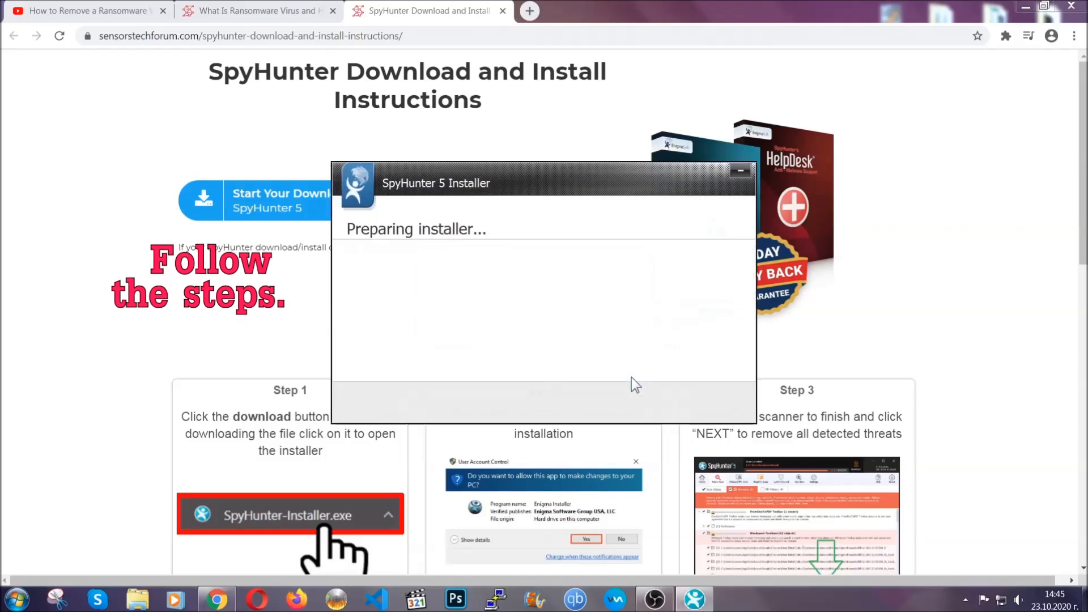
Accept the EULA and Privacy Policy, install SpyHunter 5 and finish the setup.
{"action": "left_click", "coordinate": [657, 393]}
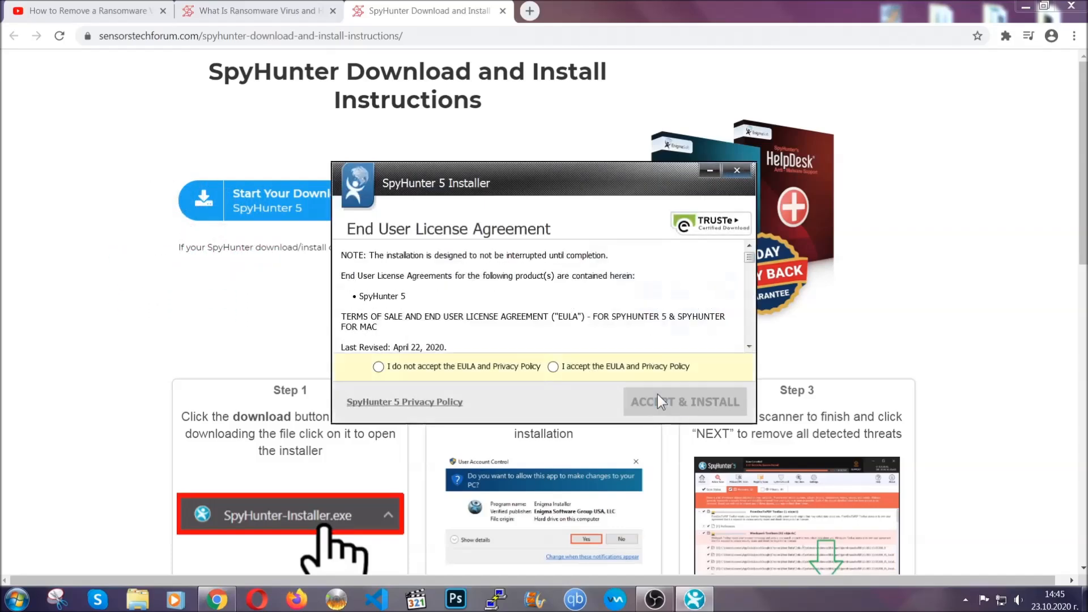
{"action": "left_click", "coordinate": [624, 366]}
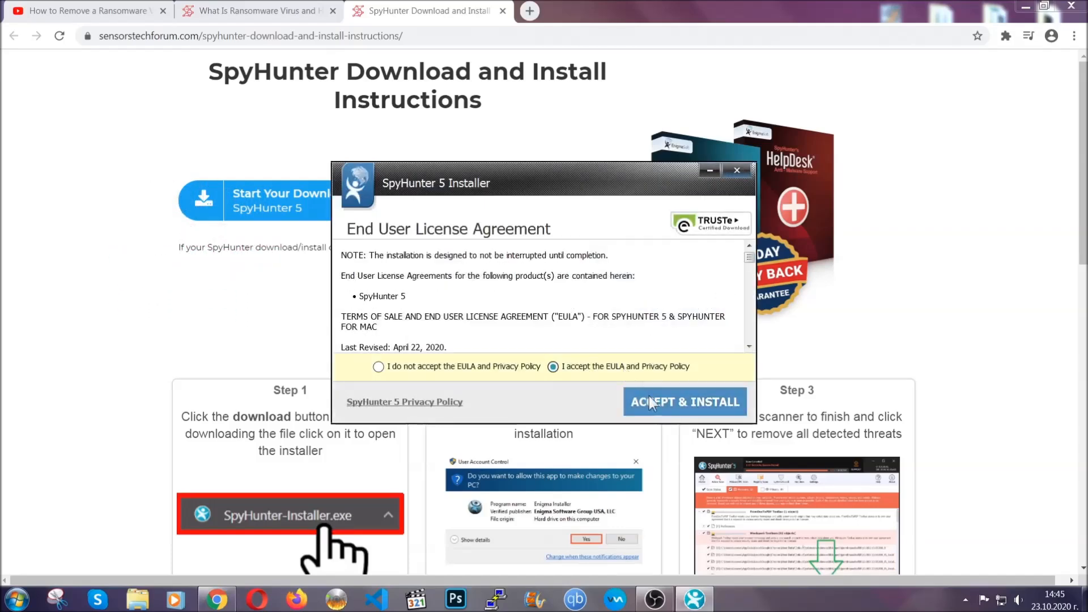
{"action": "left_click", "coordinate": [649, 402]}
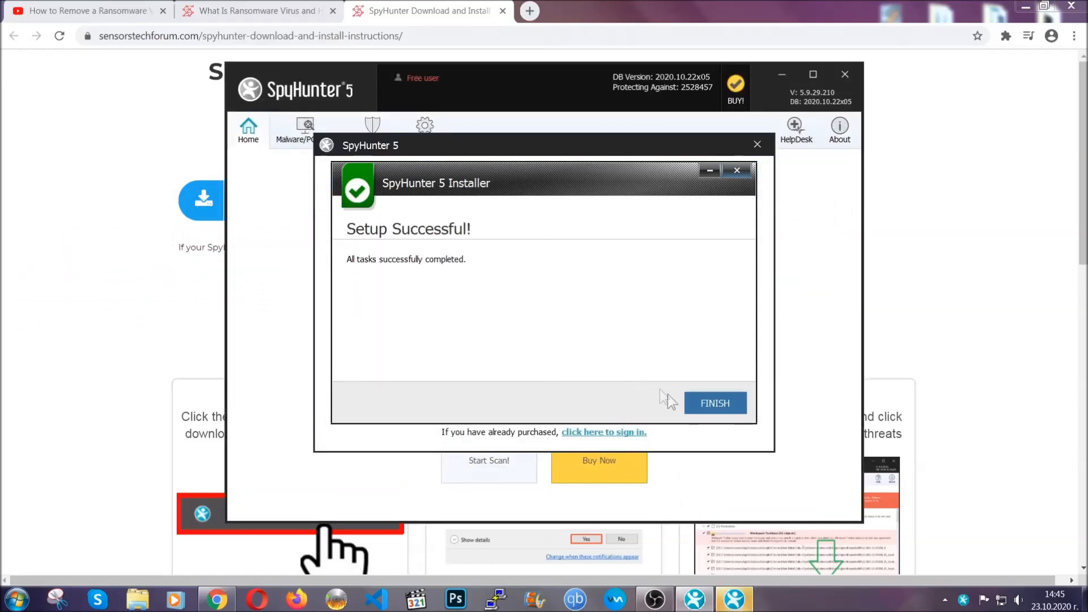
{"action": "left_click", "coordinate": [696, 405]}
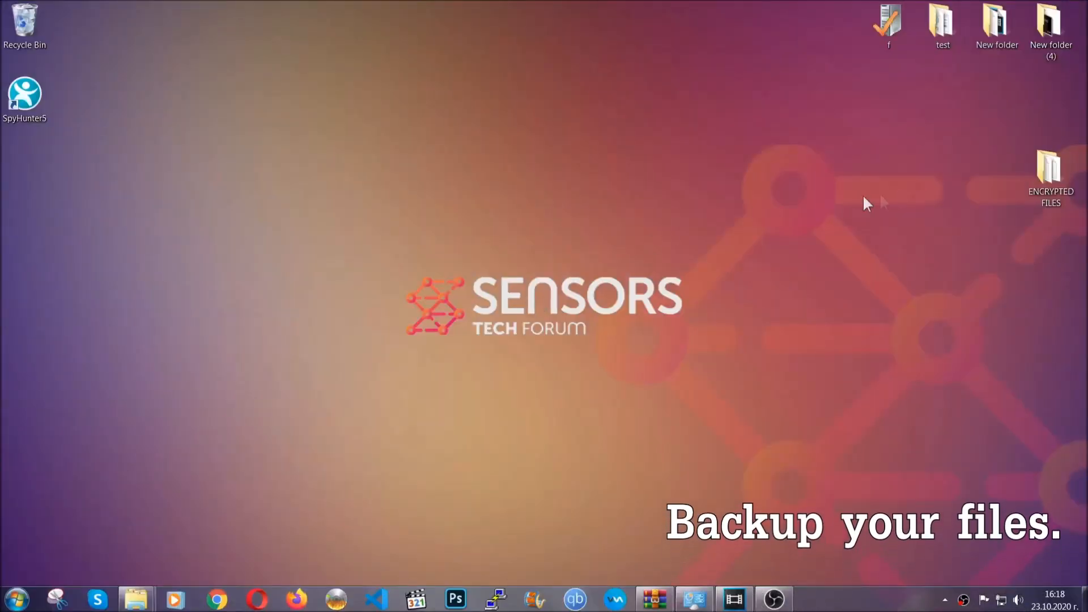
Copy all six .efji files from the desktop's ENCRYPTED FILES folder and minimize its window.
{"action": "double_click", "coordinate": [1043, 175]}
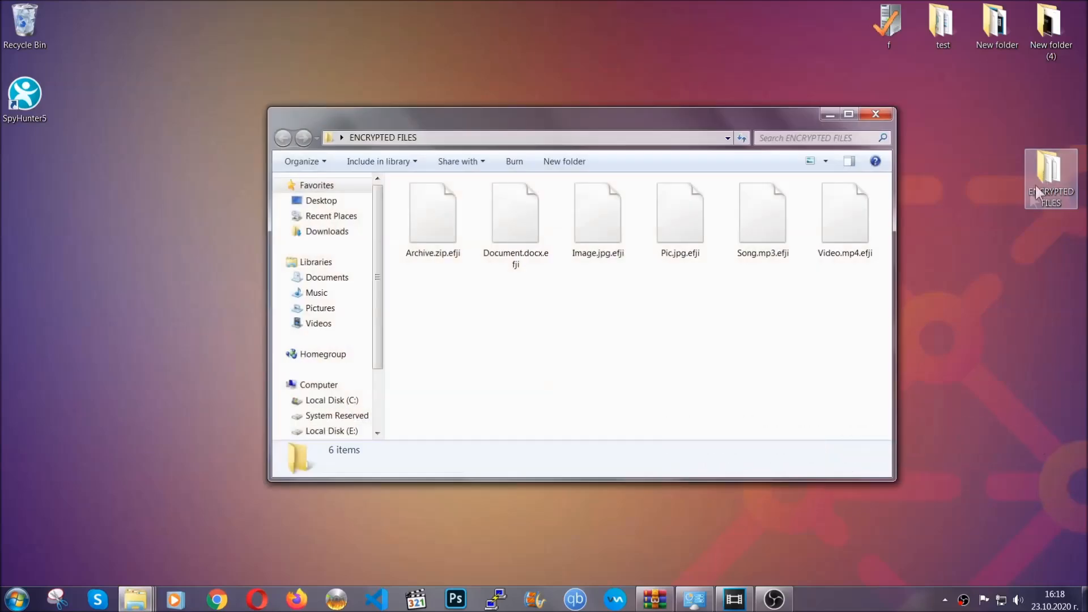
{"action": "left_click_drag", "start_coordinate": [405, 282], "coordinate": [852, 208]}
{"action": "right_click", "coordinate": [853, 210]}
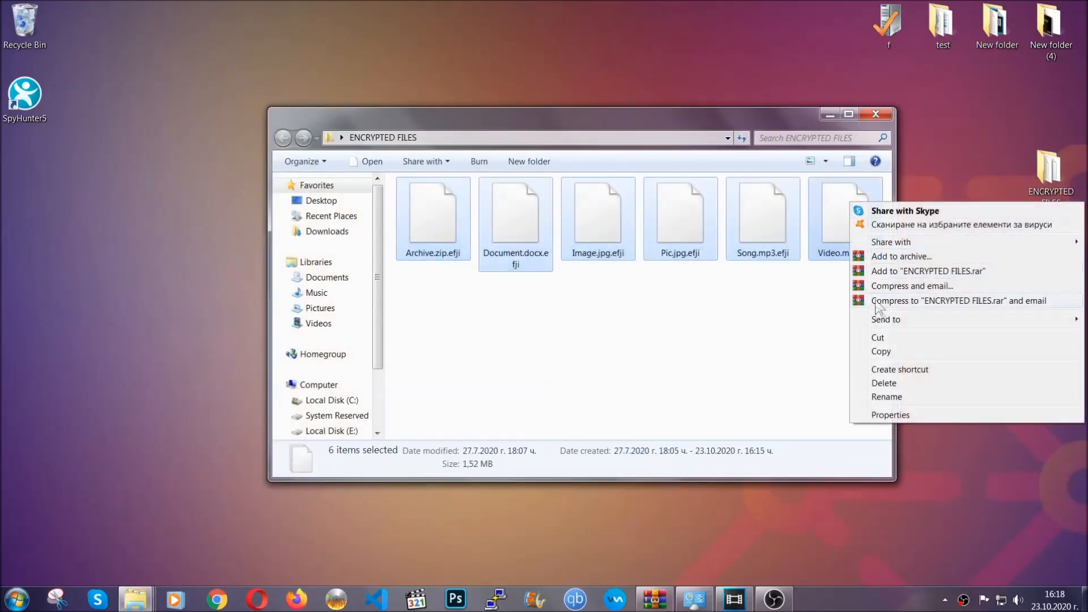
{"action": "left_click", "coordinate": [879, 352]}
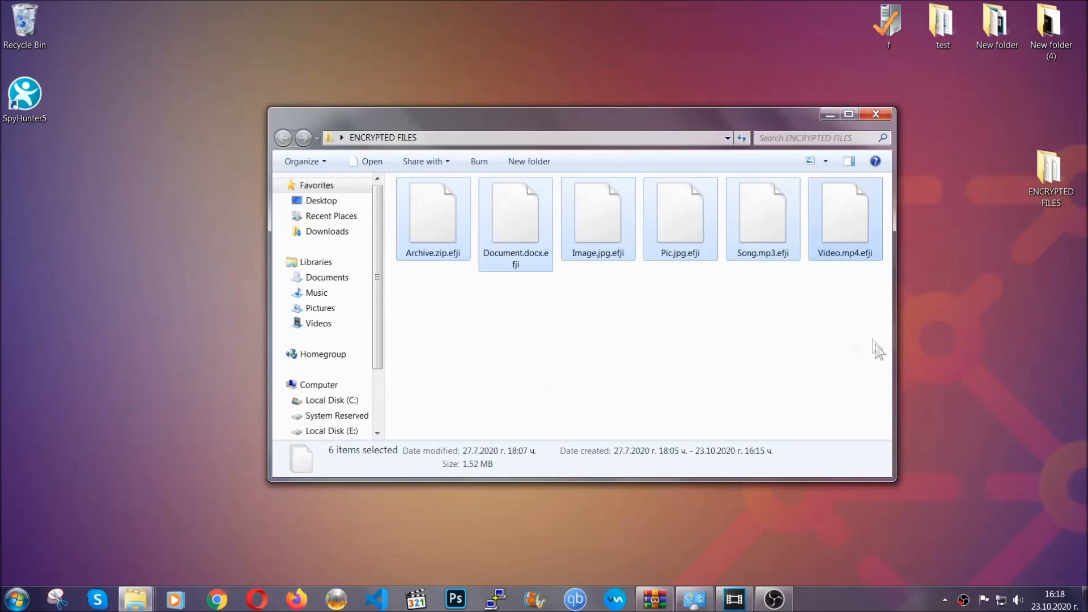
{"action": "left_click", "coordinate": [831, 115]}
Paste the copied encrypted files onto FLASH DRIVE (H:) as a backup and close the window.
{"action": "left_click", "coordinate": [17, 598]}
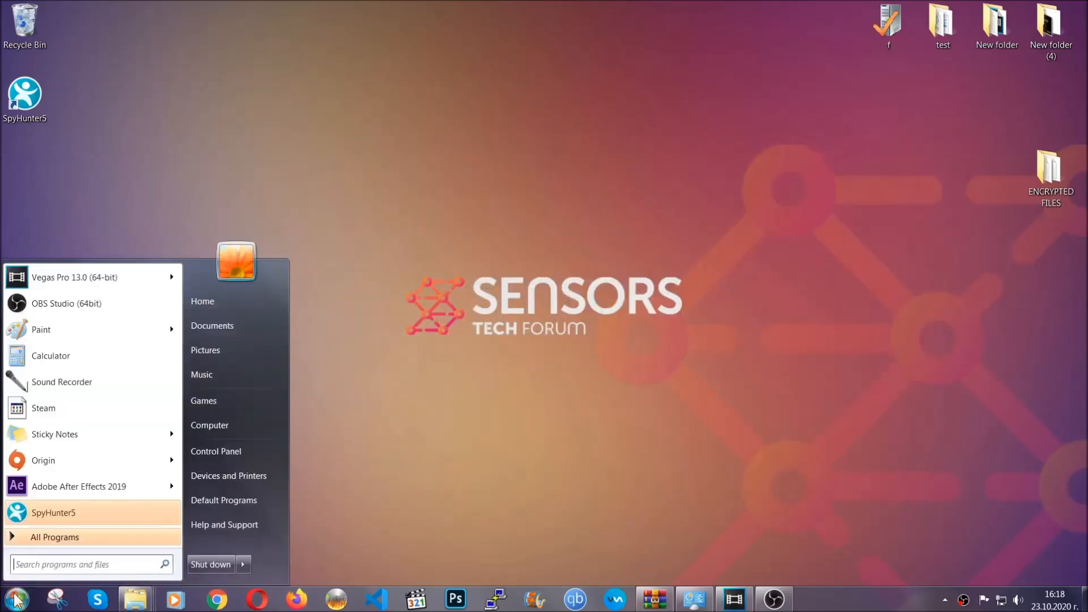
{"action": "left_click", "coordinate": [209, 429]}
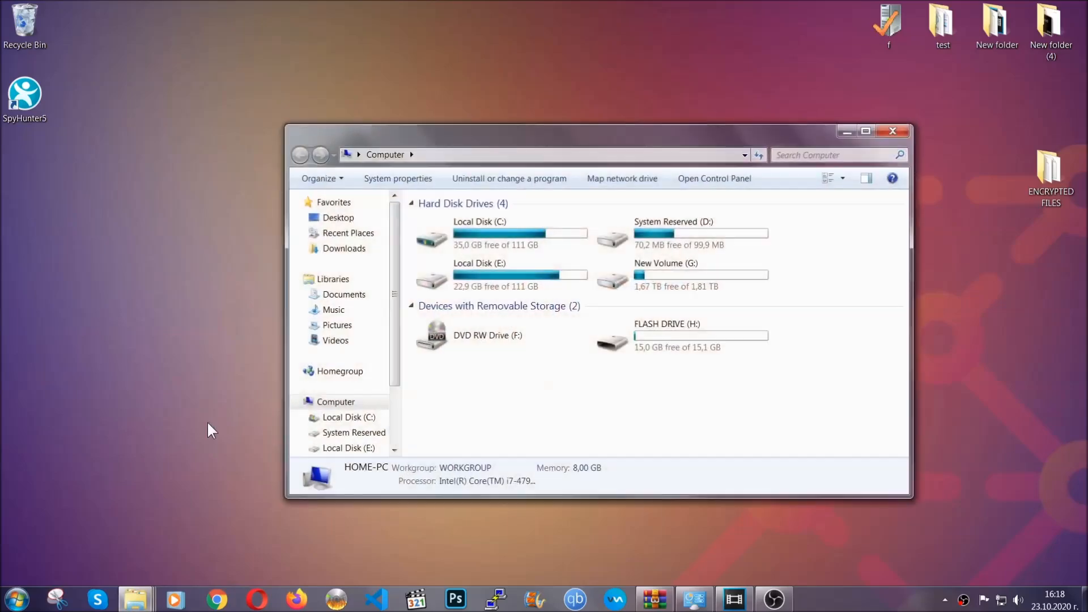
{"action": "double_click", "coordinate": [685, 332]}
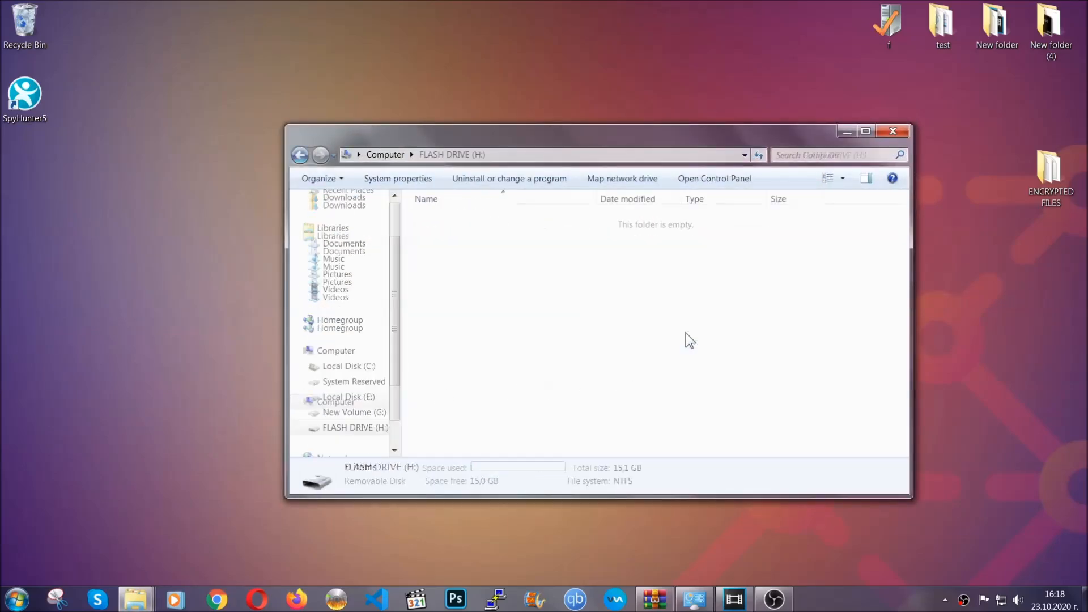
{"action": "right_click", "coordinate": [470, 252]}
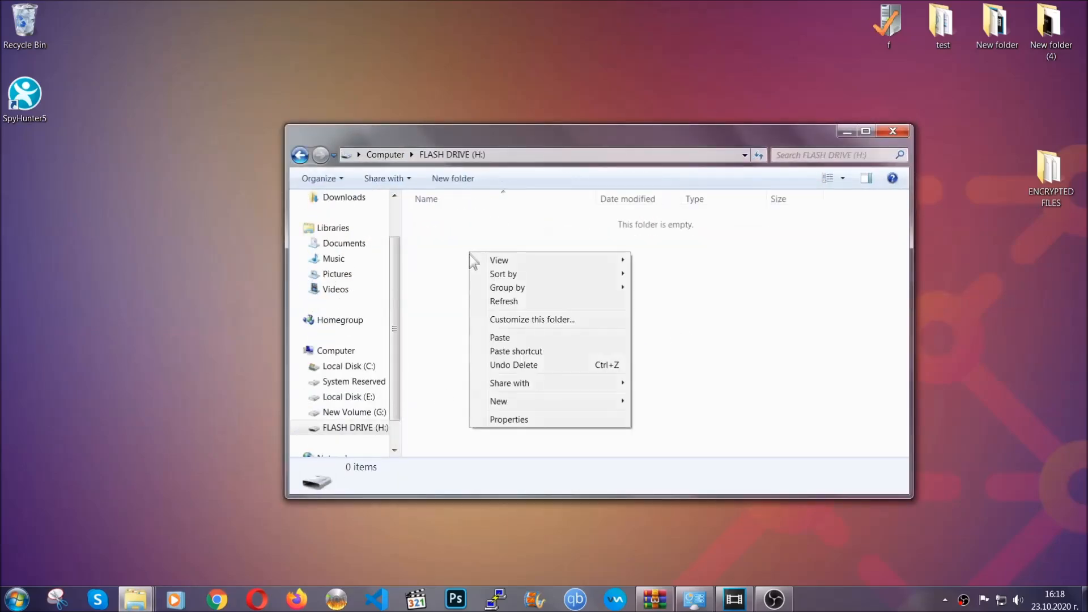
{"action": "left_click", "coordinate": [496, 338]}
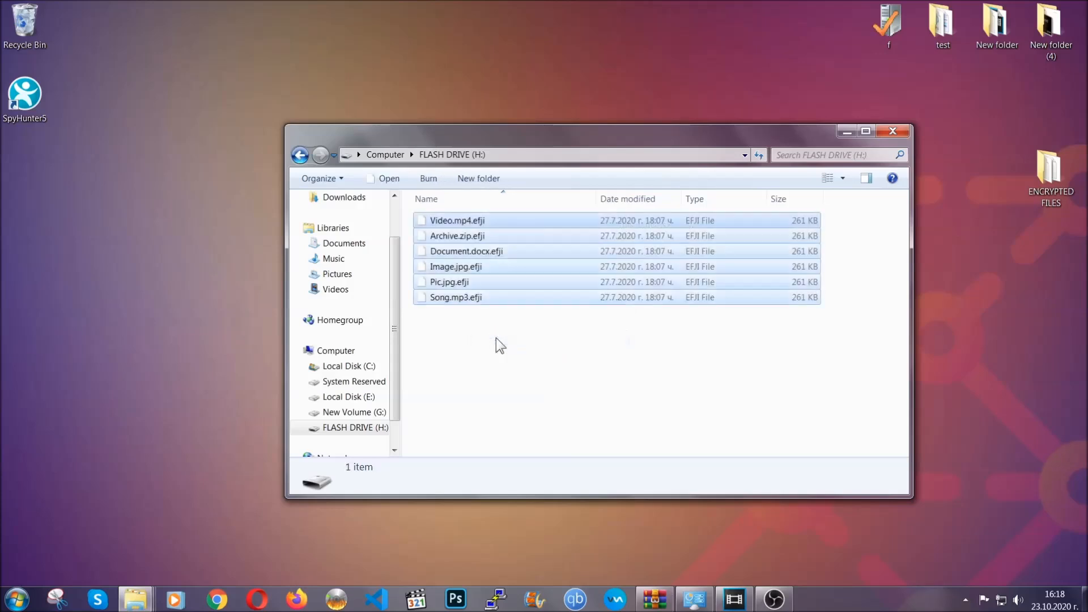
{"action": "left_click", "coordinate": [496, 339]}
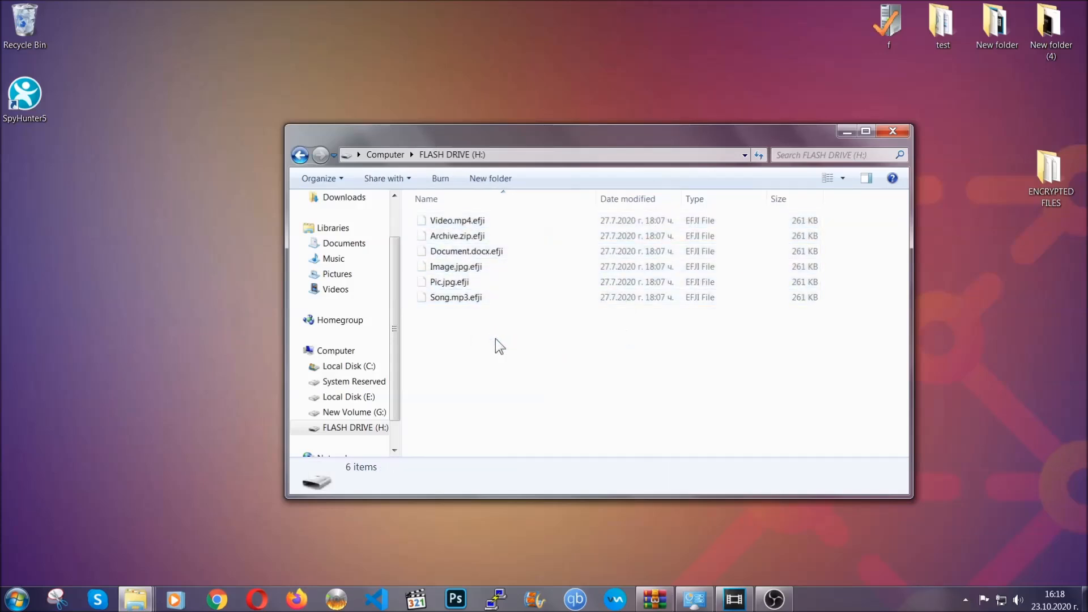
{"action": "left_click", "coordinate": [894, 132]}
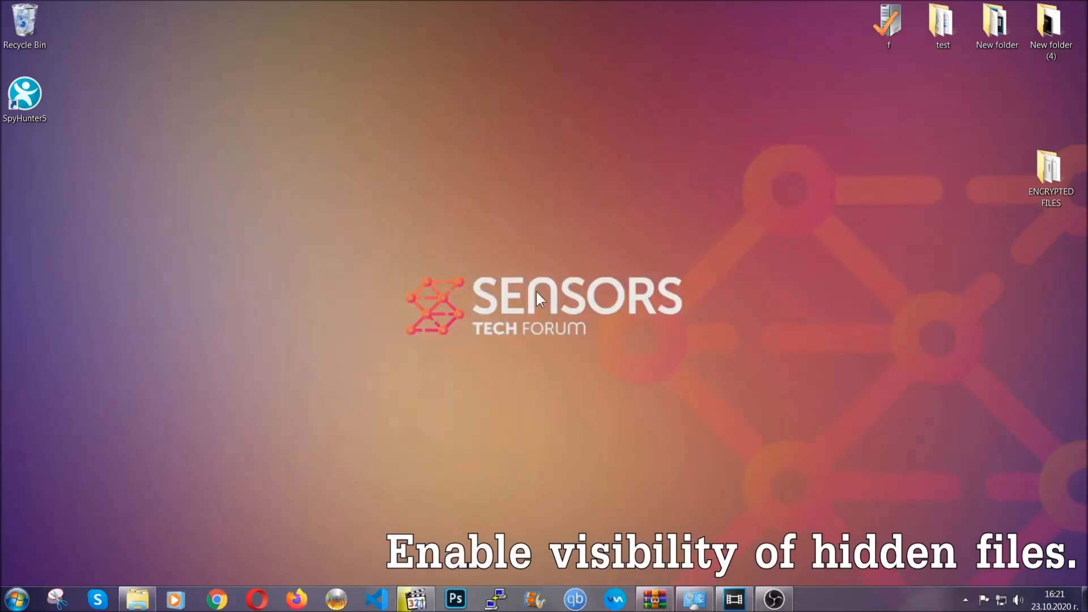
Search Windows for "show hidden files and folders" and open the matching Control Panel setting.
{"action": "left_click", "coordinate": [16, 599]}
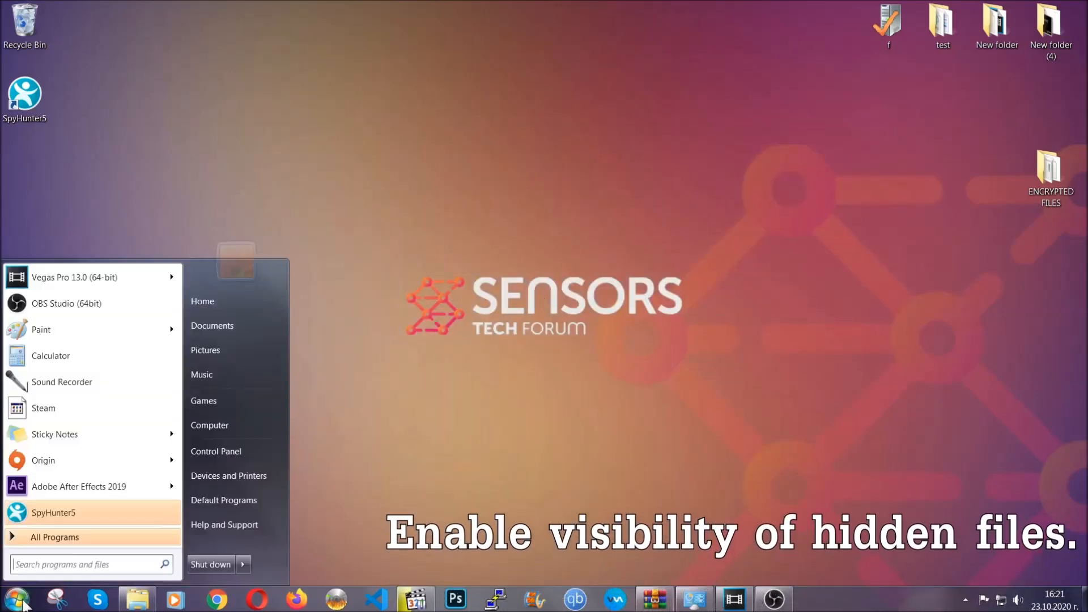
{"action": "left_click", "coordinate": [49, 561]}
{"action": "type", "text": "showh"}
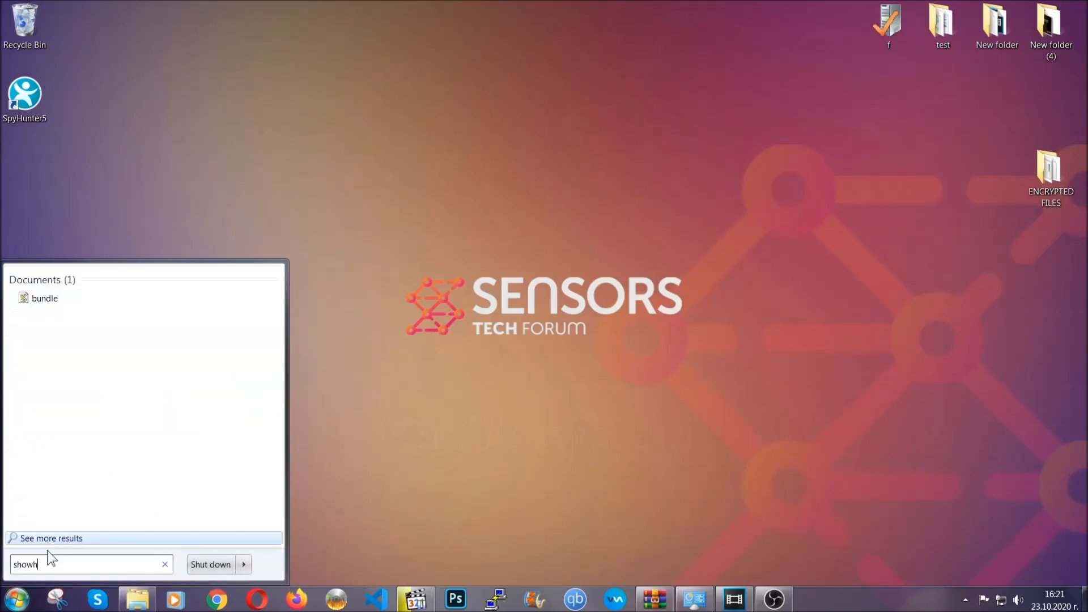
{"action": "key", "text": "BackSpace"}
{"action": "type", "text": "hi"}
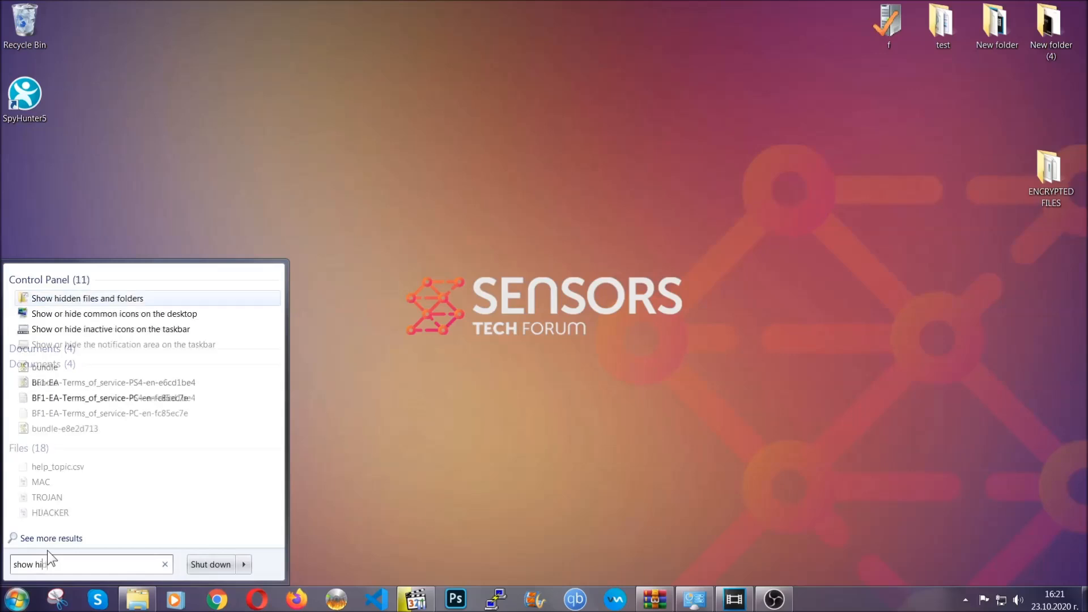
{"action": "type", "text": "dden files and folders"}
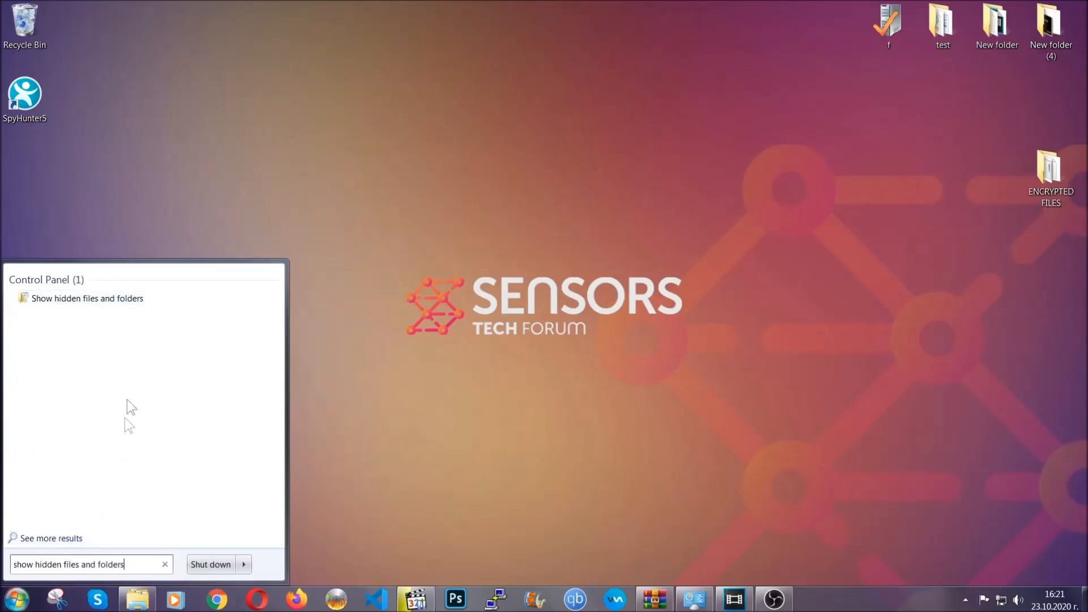
{"action": "left_click", "coordinate": [129, 299]}
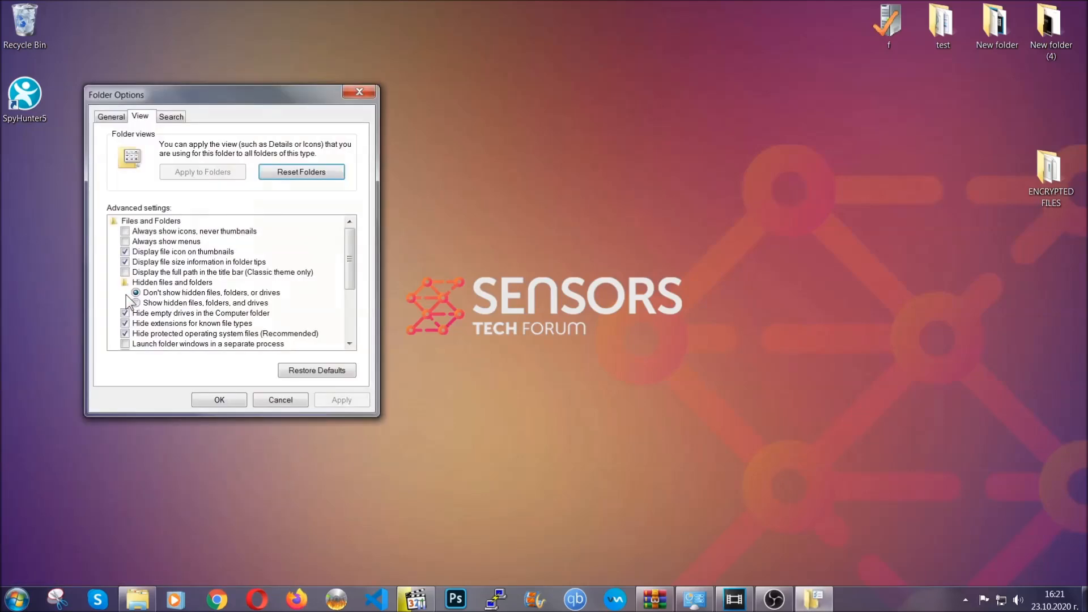
Enable "Show hidden files, folders, and drives" in Folder Options, apply the change and close the dialog.
{"action": "left_click", "coordinate": [158, 309]}
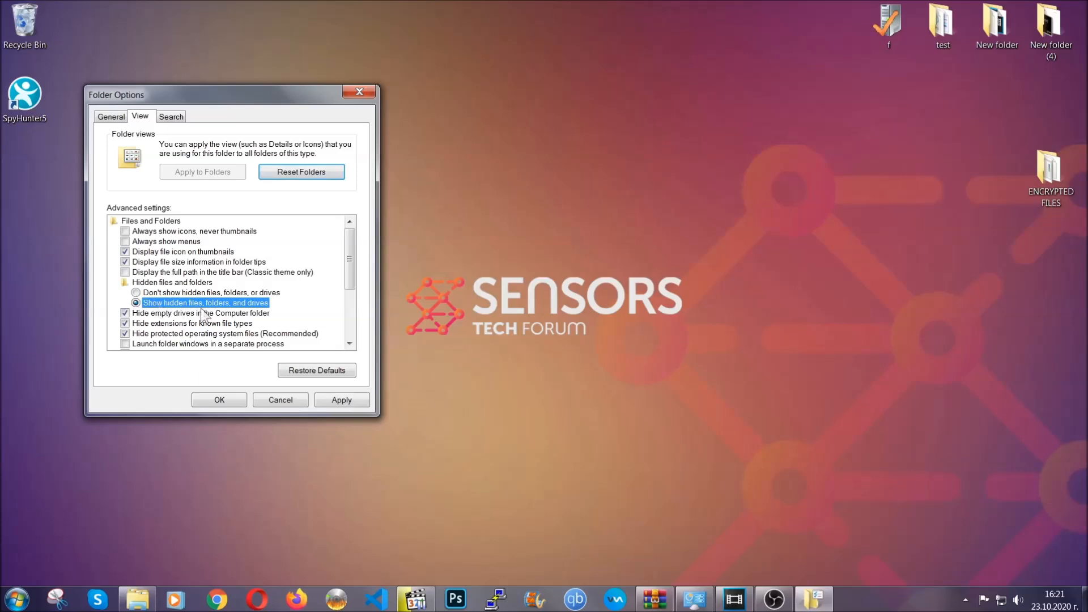
{"action": "left_click", "coordinate": [339, 401]}
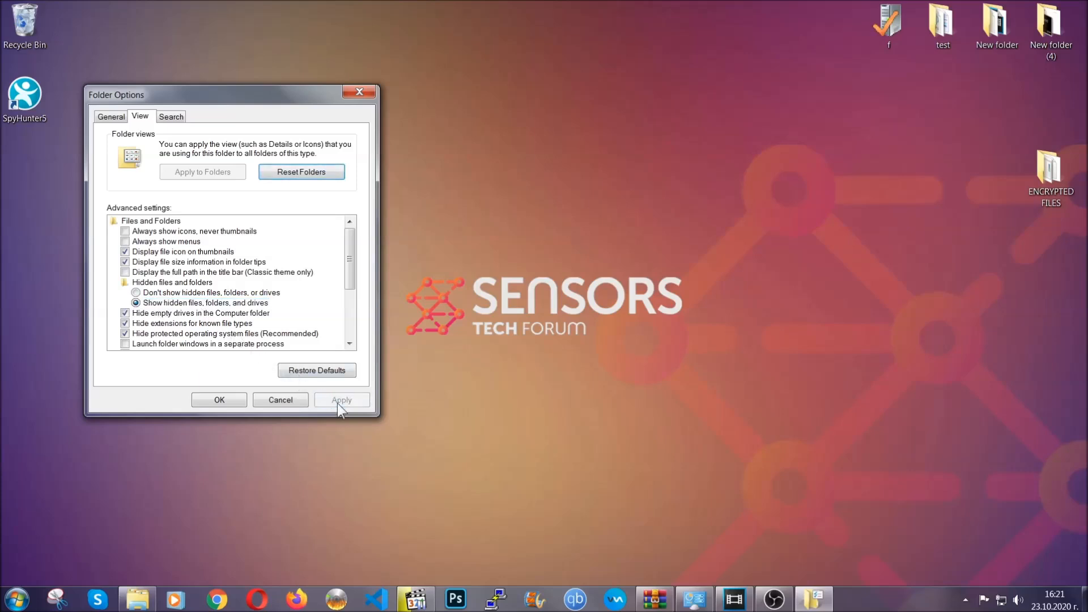
{"action": "left_click", "coordinate": [218, 400]}
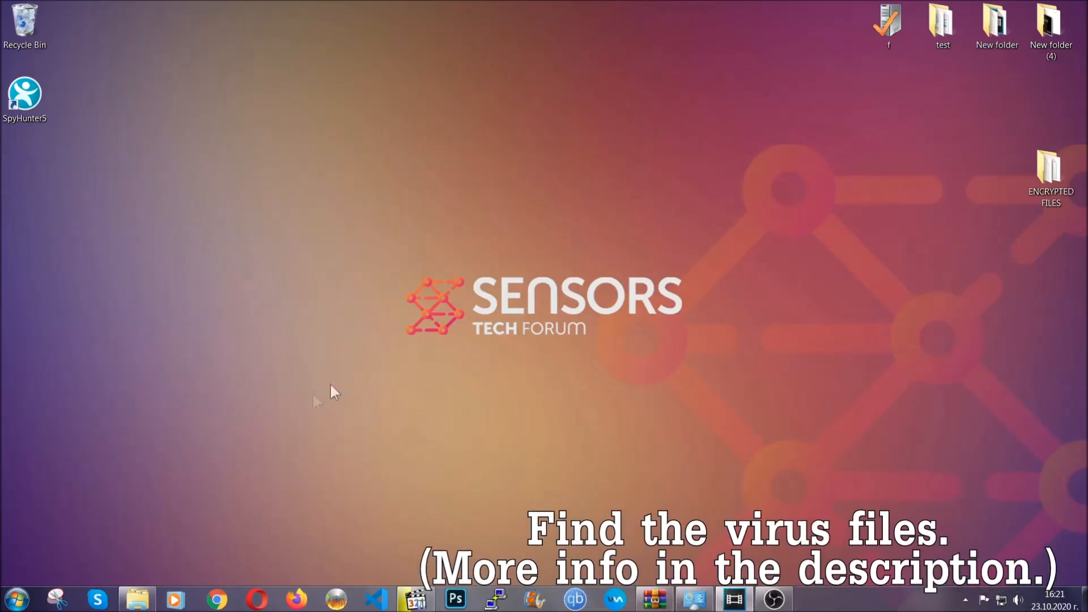
Search the whole computer for "fileextension:exe Example Virus Name".
{"action": "left_click", "coordinate": [16, 599]}
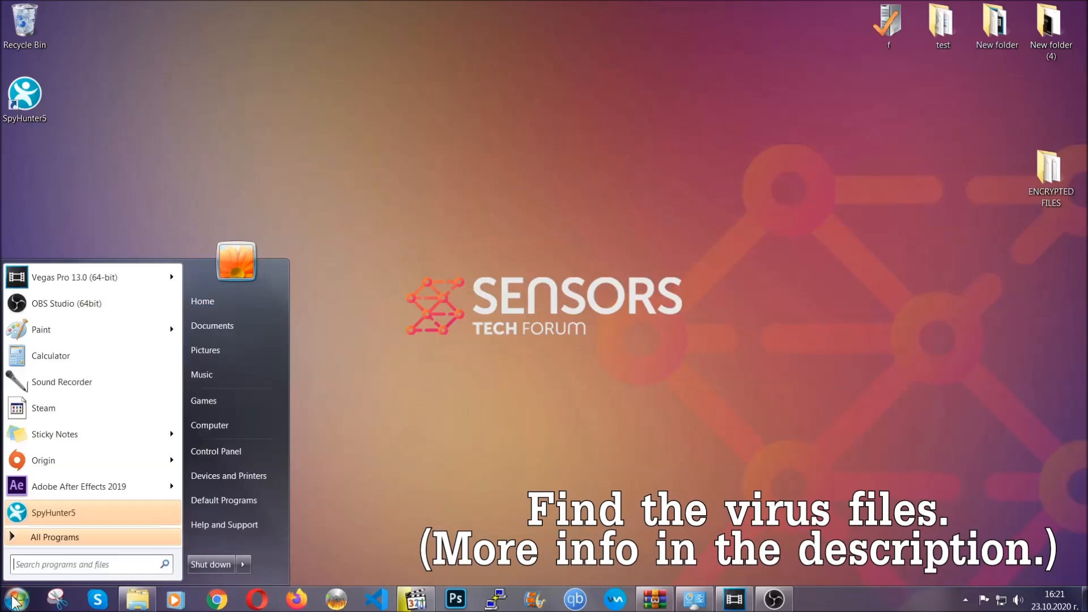
{"action": "left_click", "coordinate": [223, 427]}
{"action": "left_click_drag", "start_coordinate": [594, 200], "coordinate": [519, 145]}
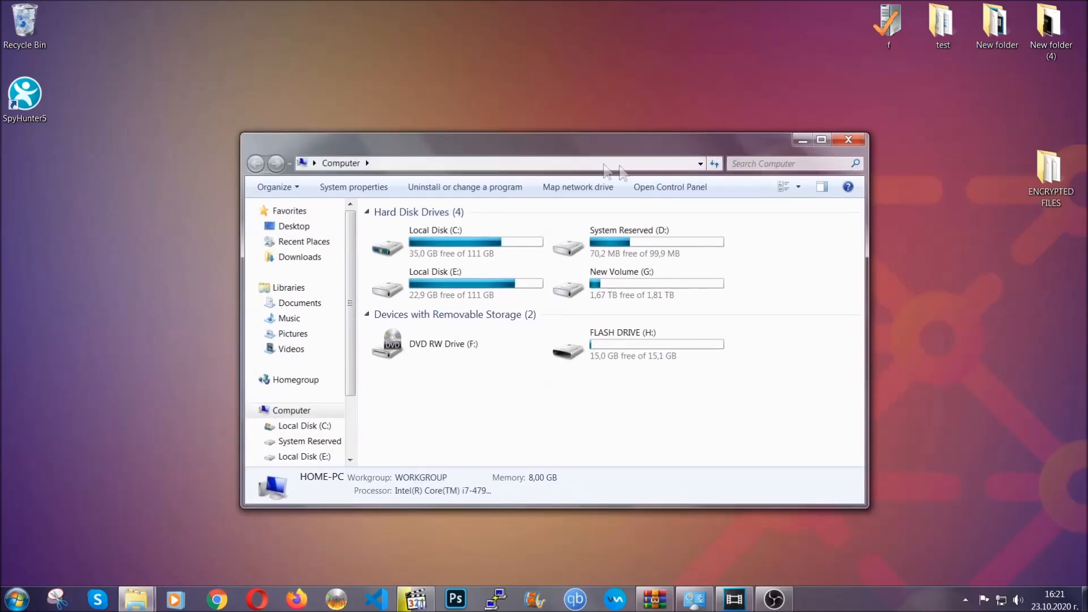
{"action": "left_click", "coordinate": [741, 164]}
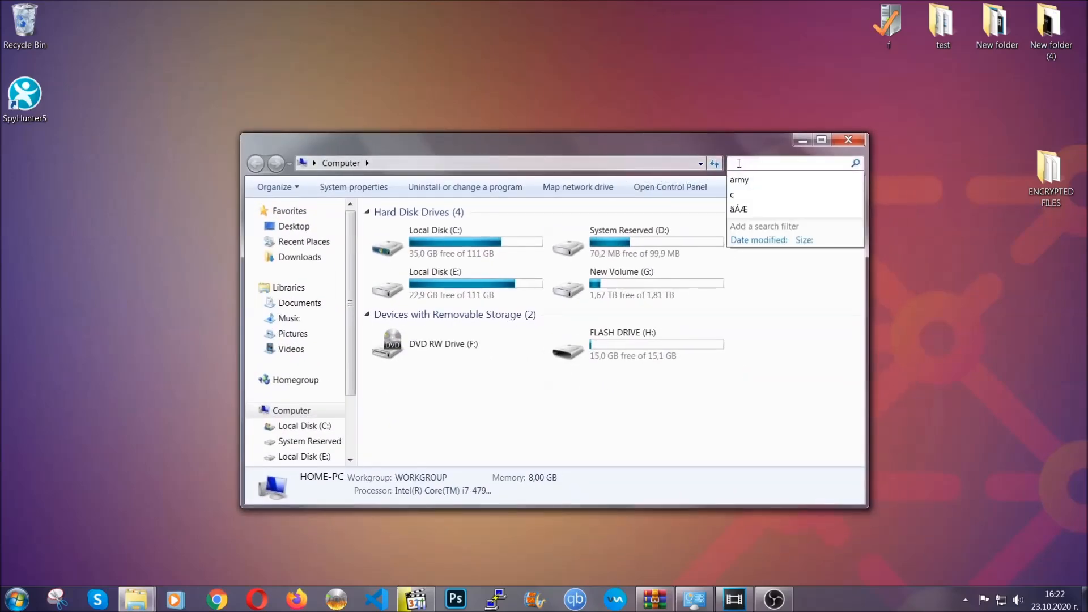
{"action": "type", "text": "fileexte"}
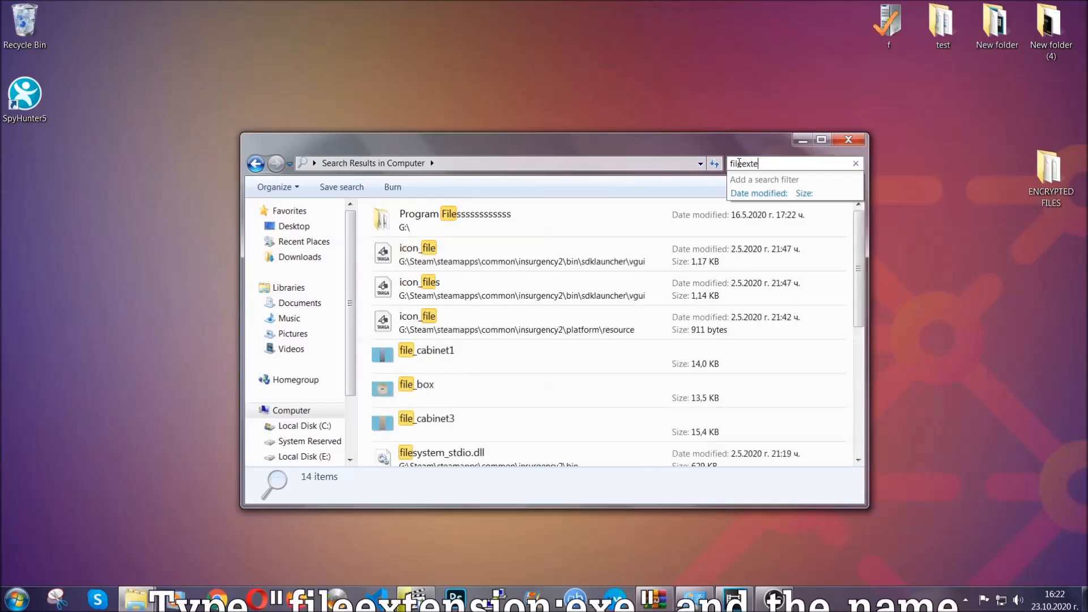
{"action": "type", "text": "nsion:exe Exa"}
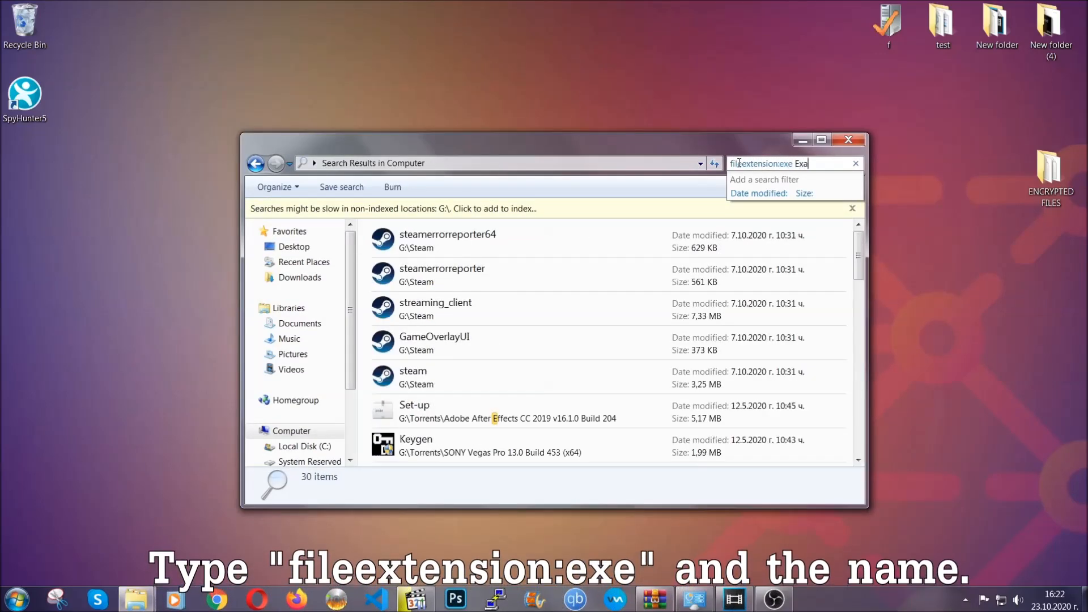
{"action": "type", "text": "mple "}
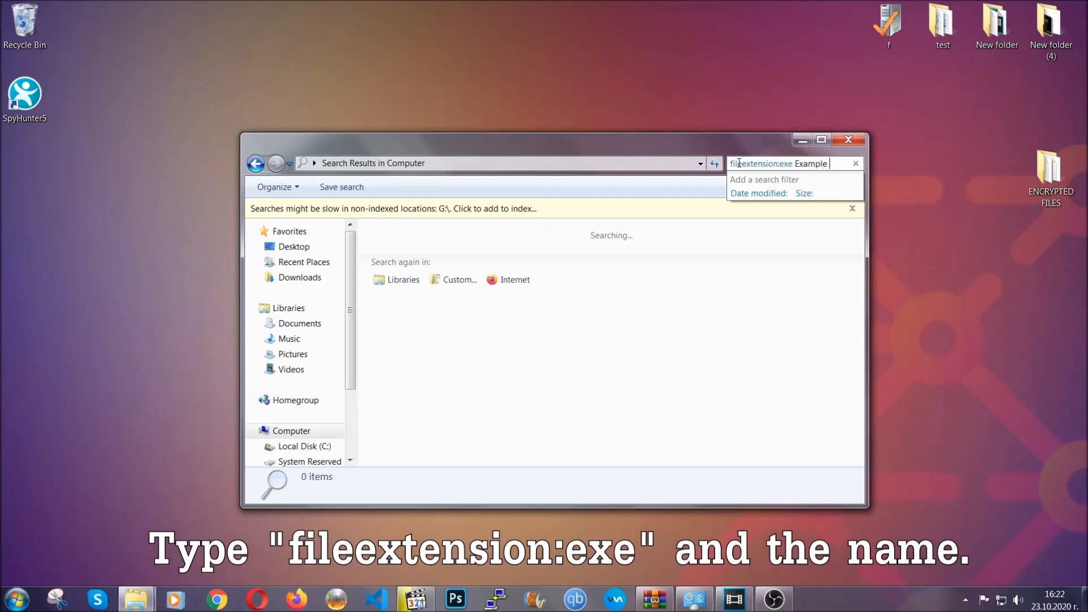
{"action": "type", "text": "Virus Name"}
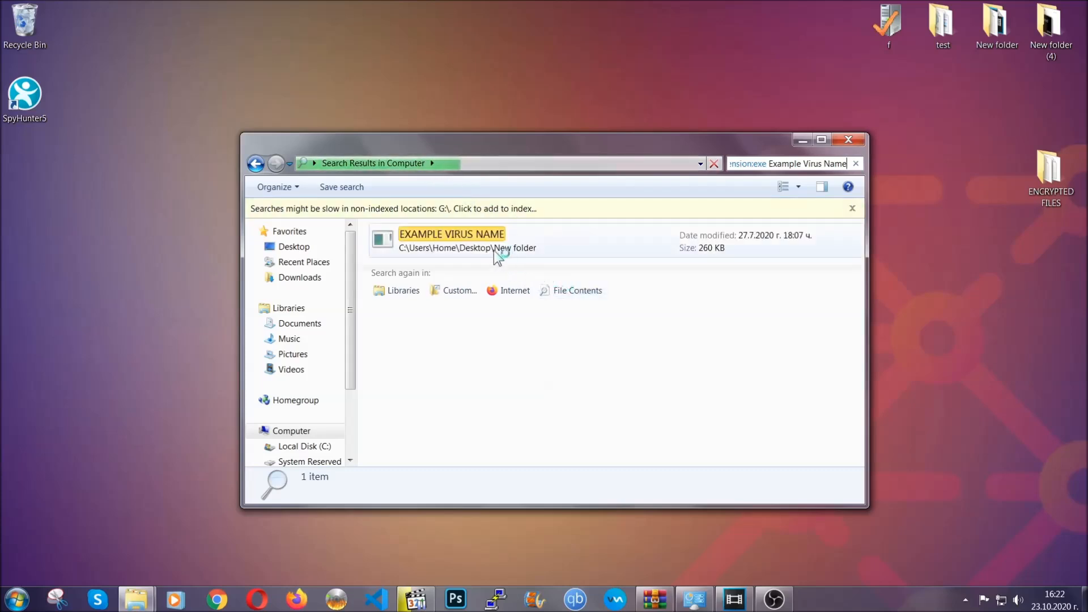
Delete the found EXAMPLE VIRUS NAME application by moving it to the Recycle Bin, and close the search window.
{"action": "left_click", "coordinate": [477, 233]}
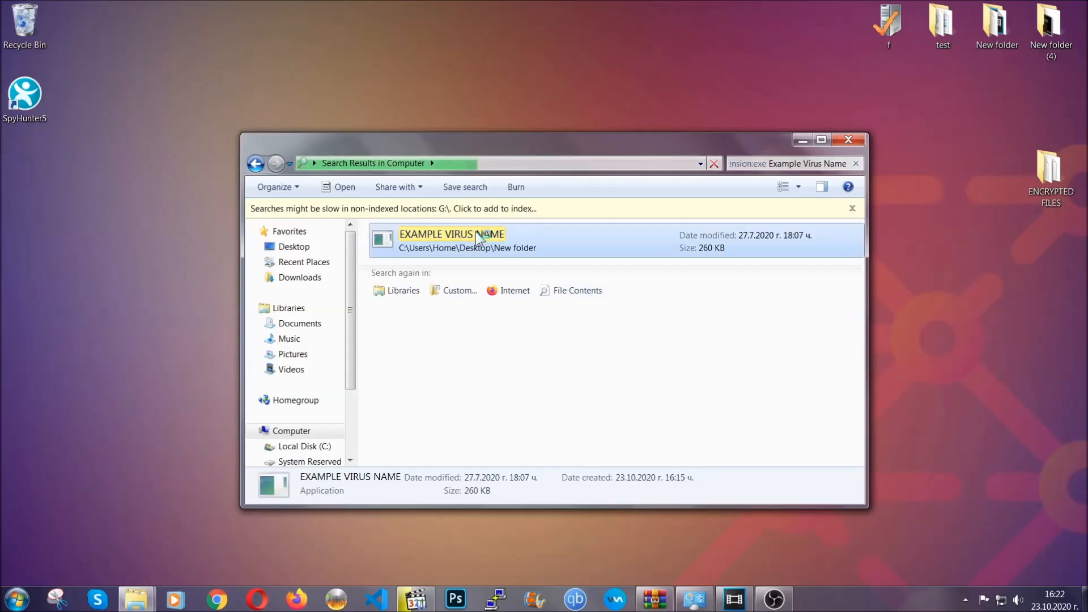
{"action": "right_click", "coordinate": [476, 232]}
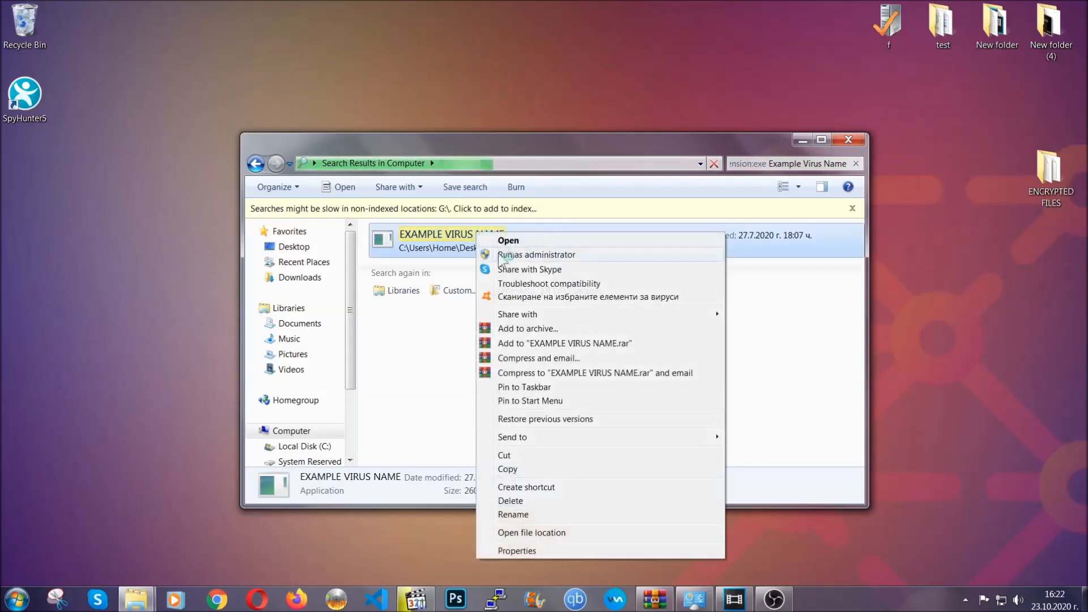
{"action": "left_click", "coordinate": [525, 501]}
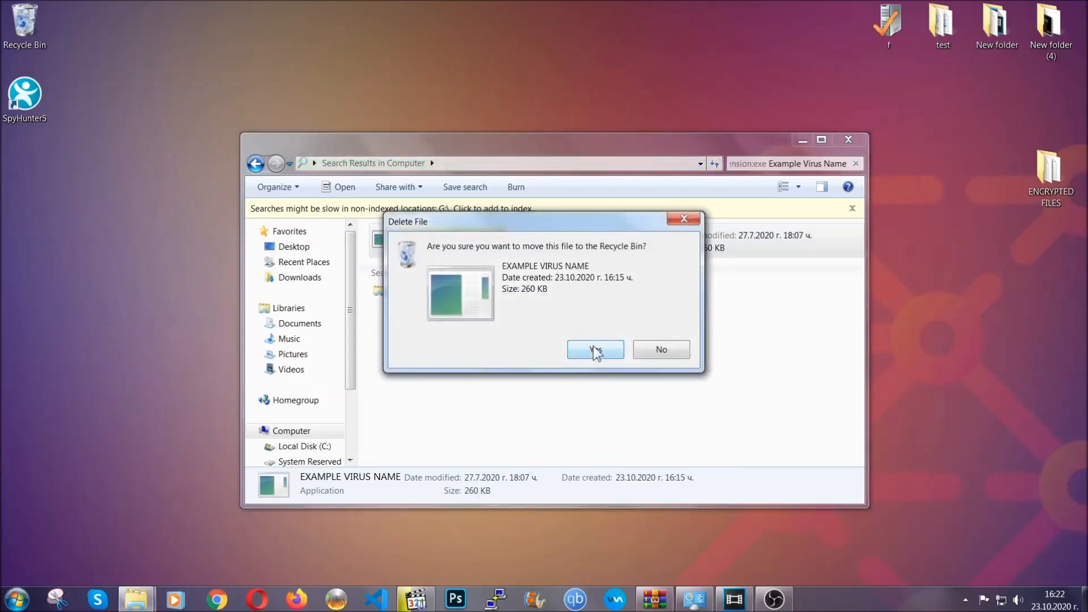
{"action": "left_click", "coordinate": [596, 352]}
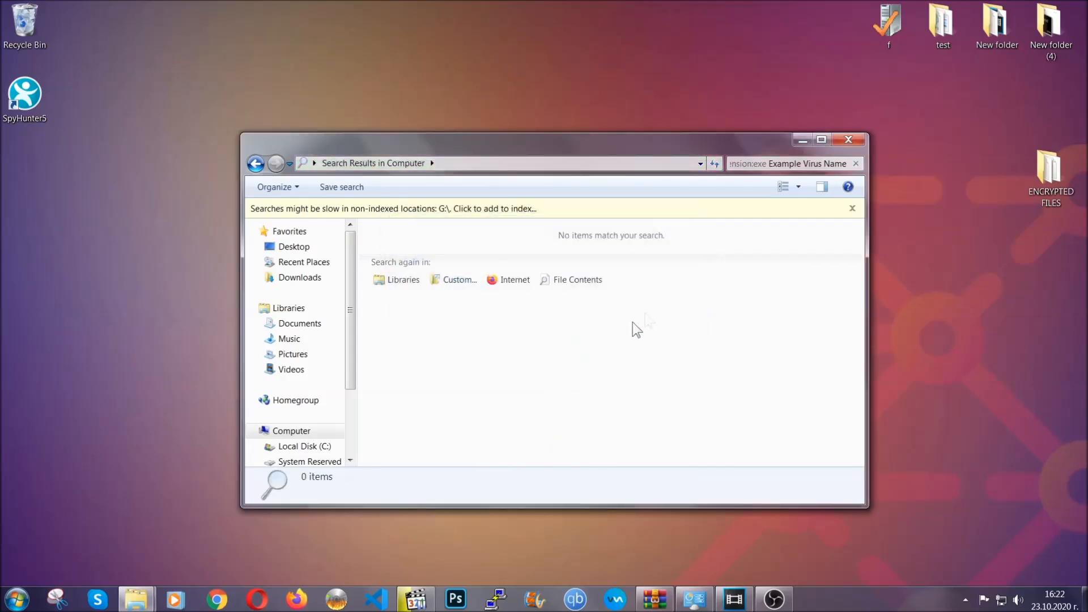
{"action": "left_click", "coordinate": [848, 139]}
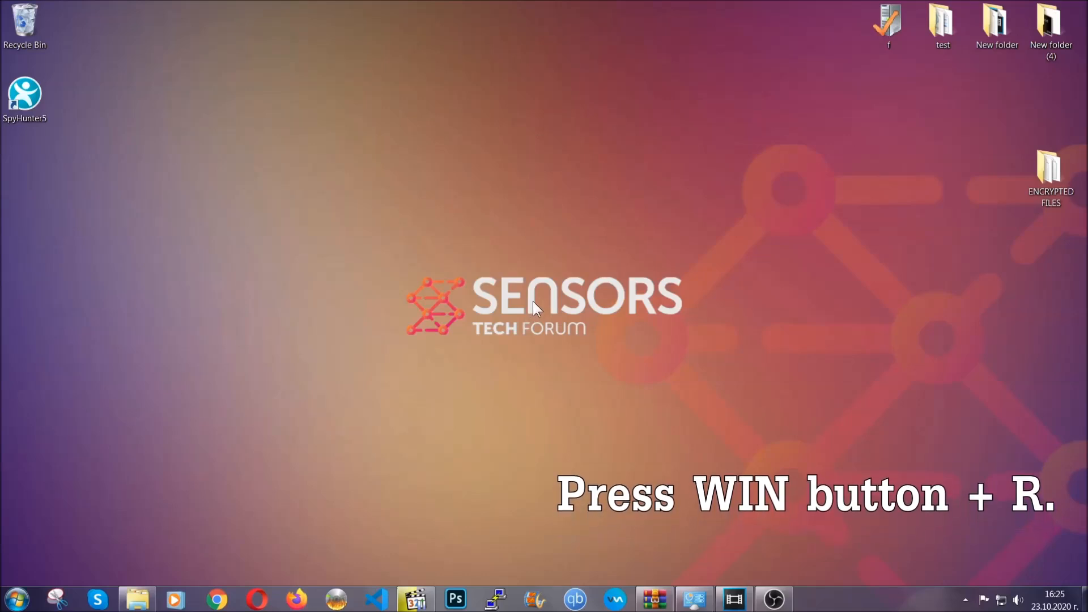
Open the Registry Editor by running the command REGEDIT.
{"action": "key", "text": "super+r"}
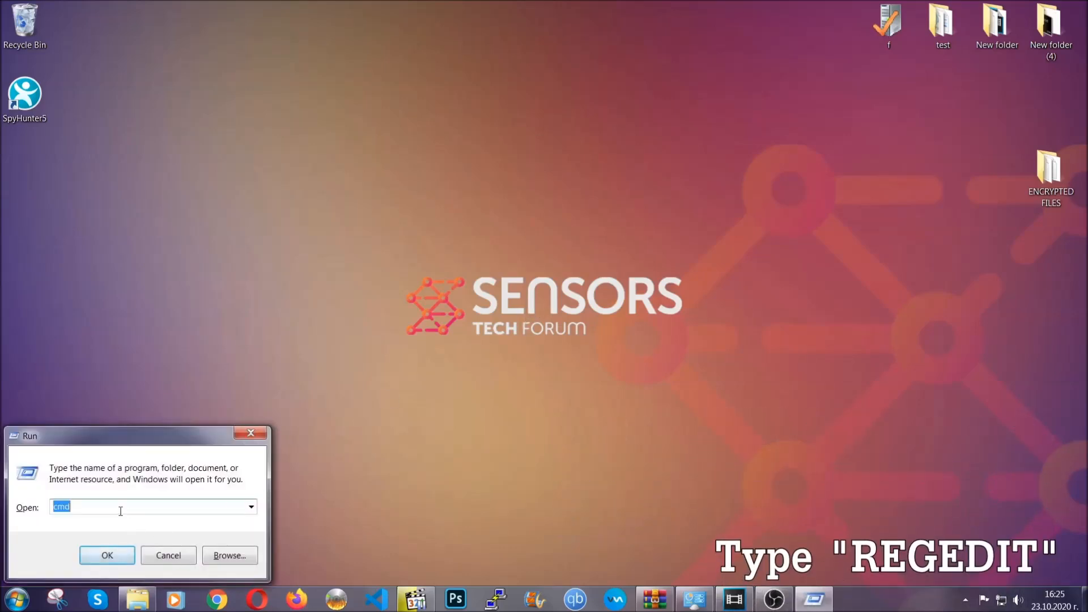
{"action": "type", "text": "RE"}
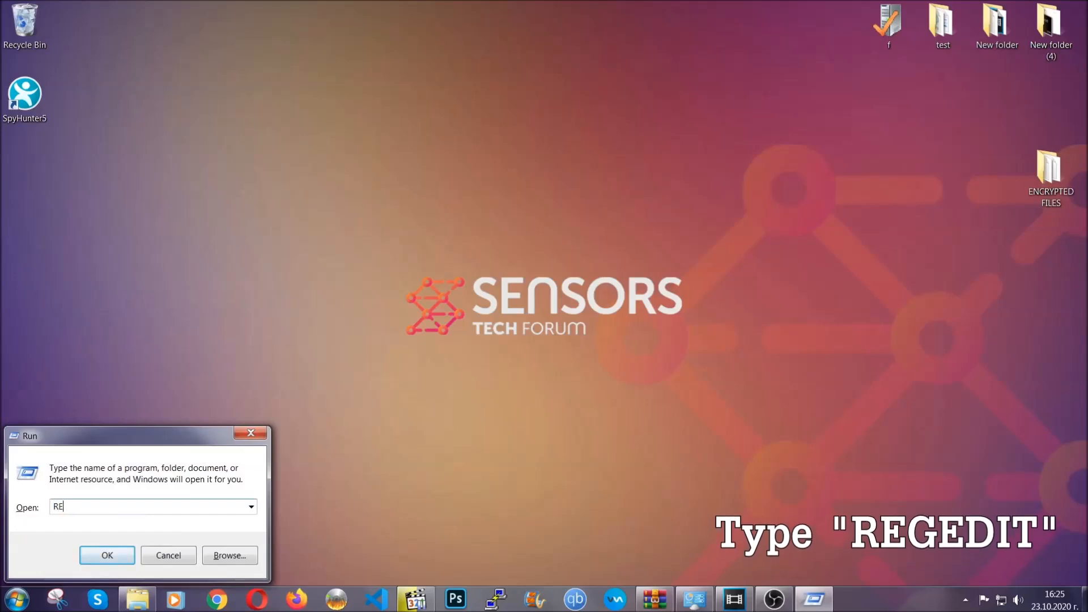
{"action": "type", "text": "GEDIT"}
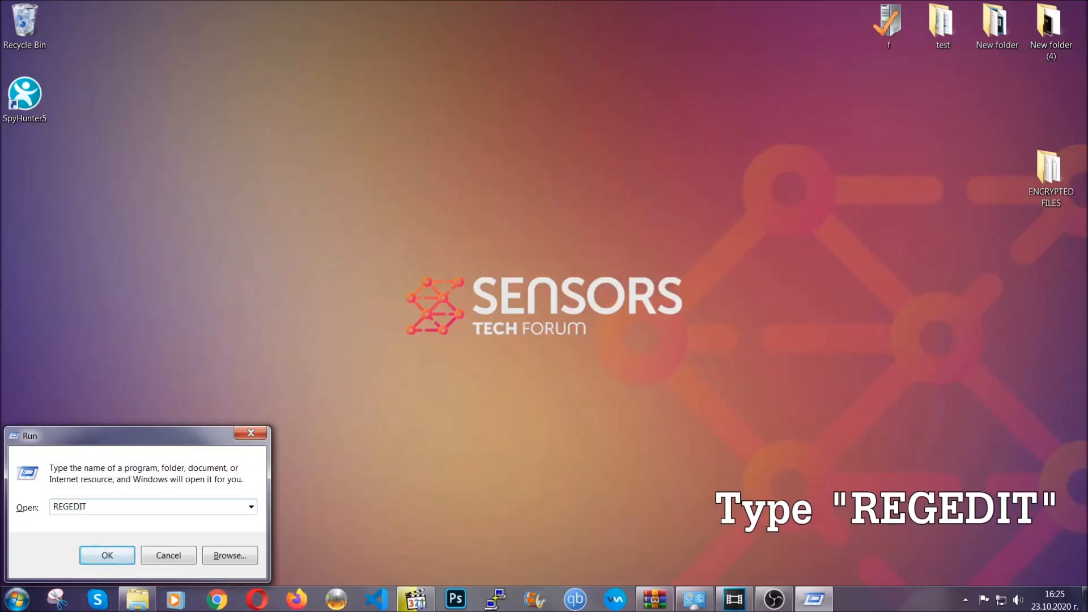
{"action": "left_click", "coordinate": [94, 558]}
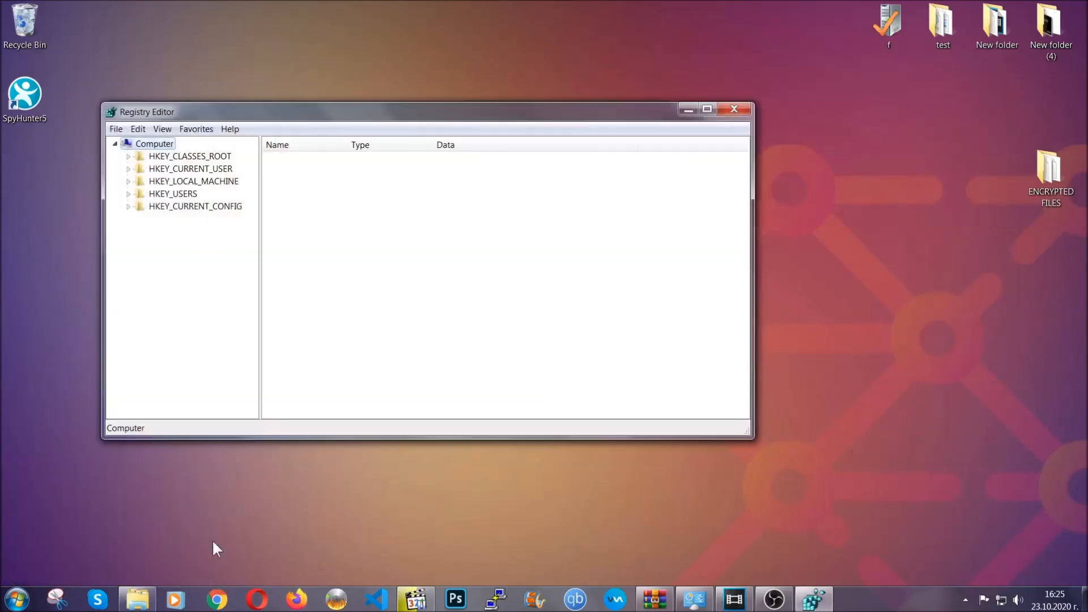
Export the entire registry to the Desktop as a registration file named BACKUP.
{"action": "left_click", "coordinate": [116, 129]}
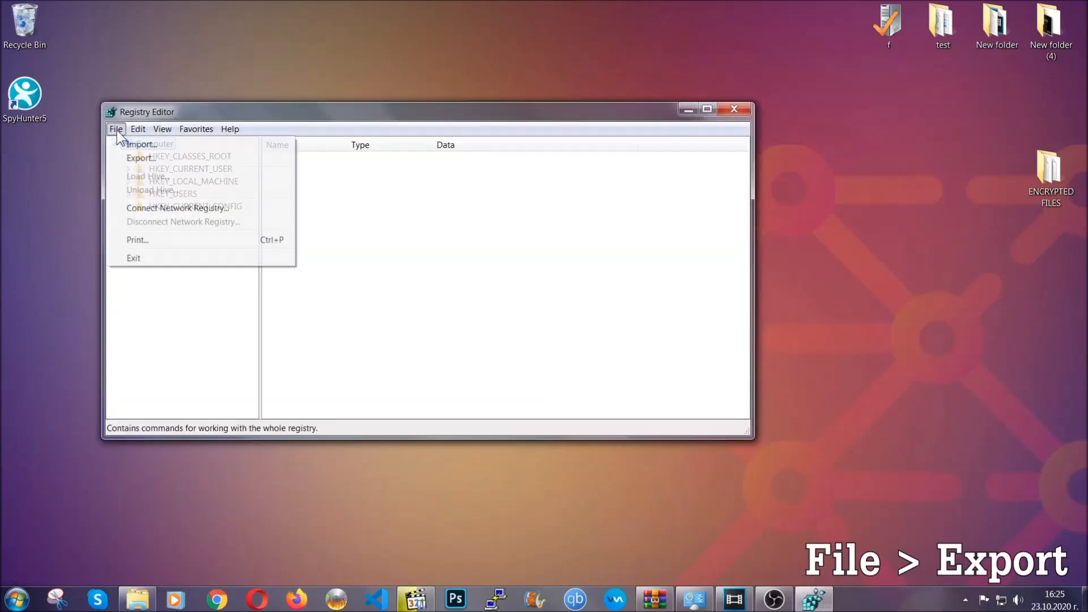
{"action": "left_click", "coordinate": [141, 158]}
{"action": "left_click", "coordinate": [144, 243]}
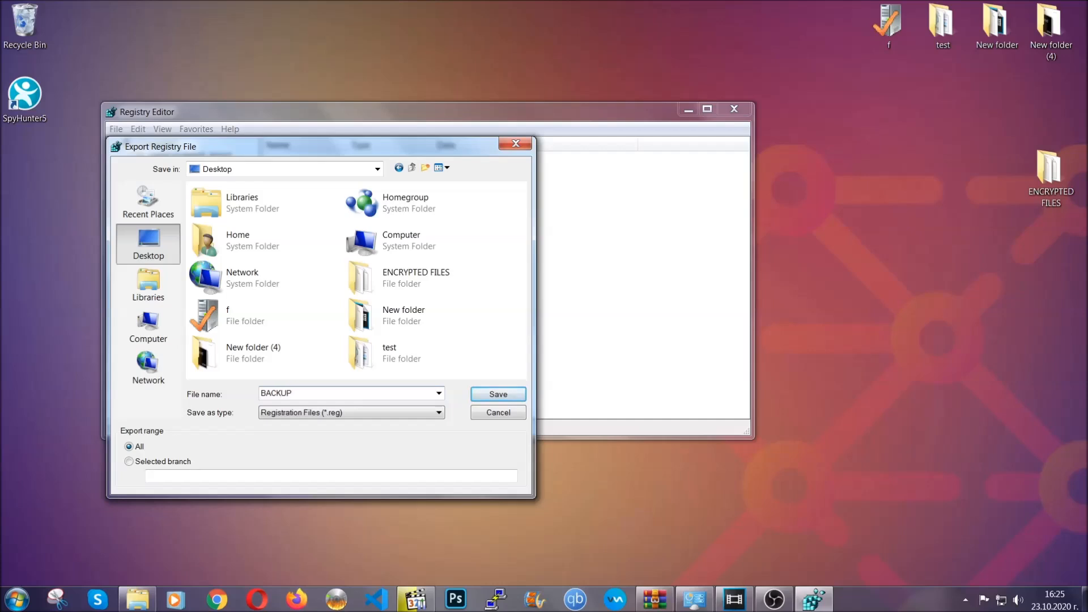
{"action": "left_click", "coordinate": [491, 396]}
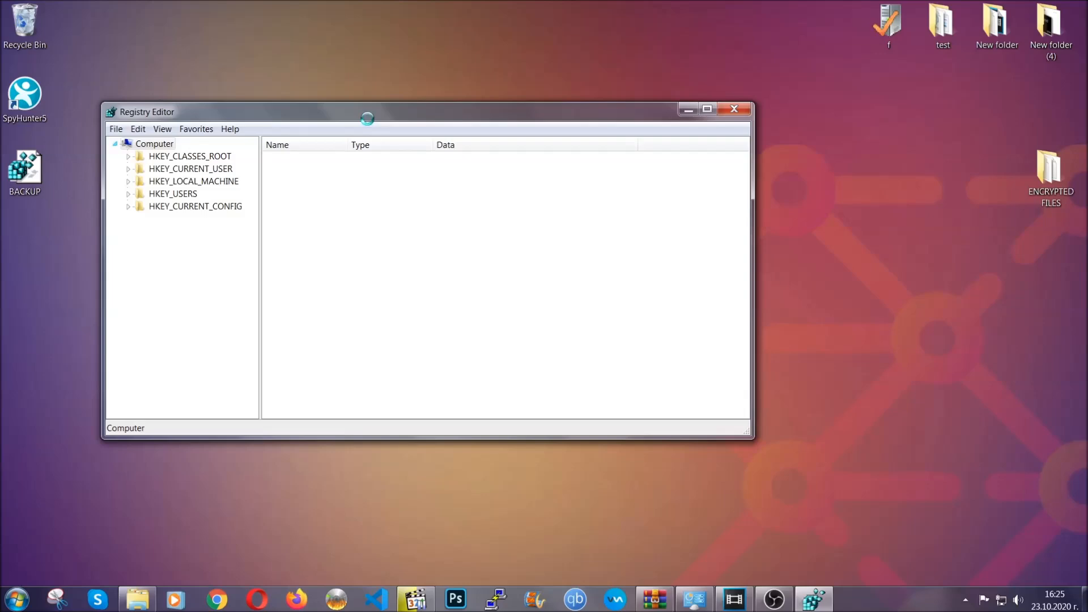
{"action": "left_click_drag", "start_coordinate": [367, 117], "coordinate": [475, 155]}
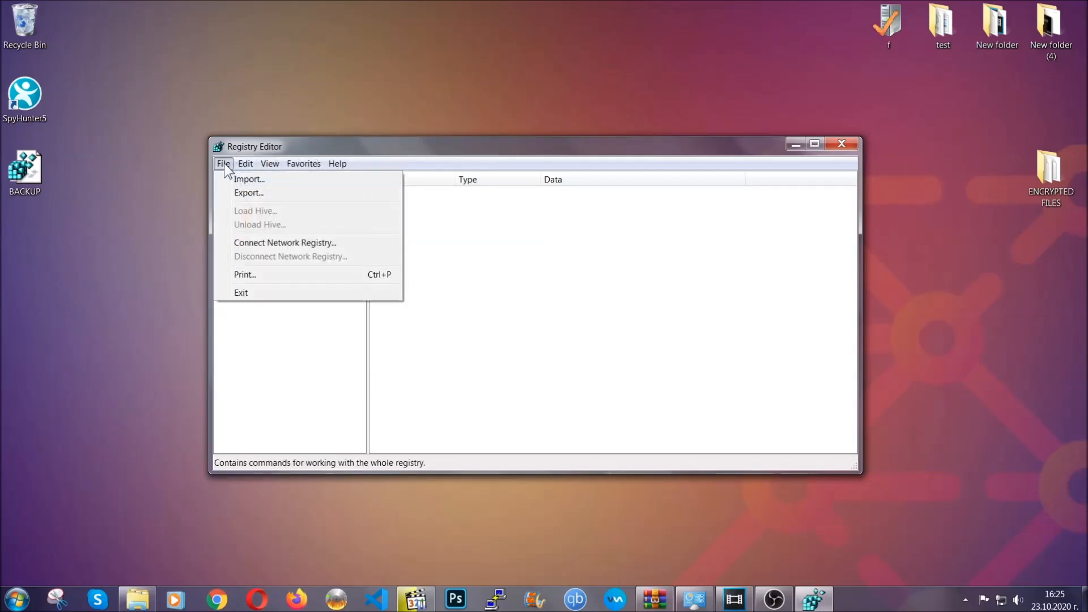
{"action": "left_click", "coordinate": [225, 164]}
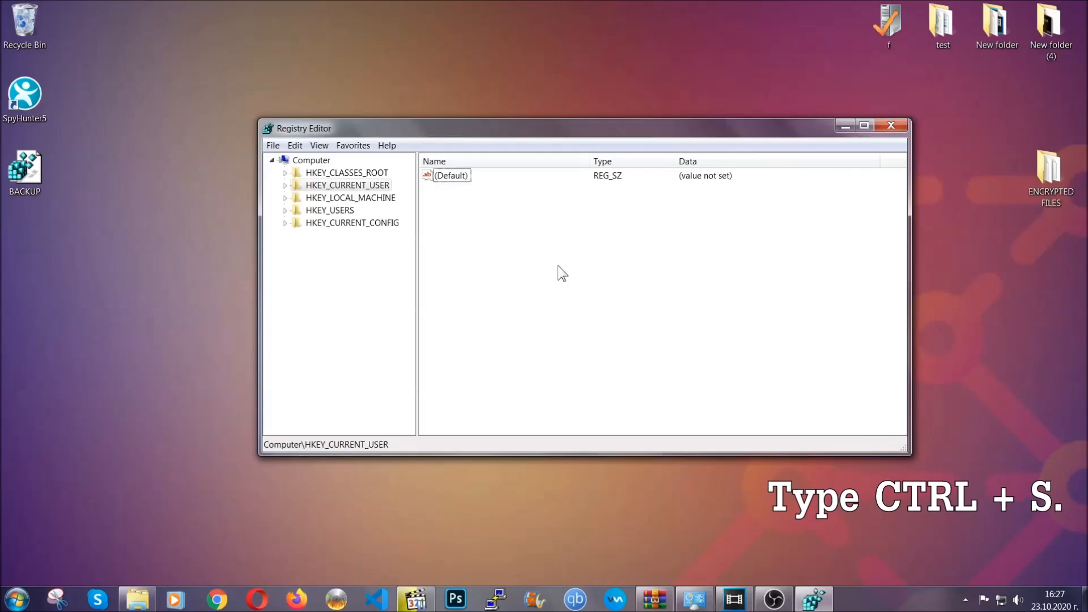
Search the registry keys from HKEY_CURRENT_USER for "RunOnce".
{"action": "key", "text": "ctrl+f"}
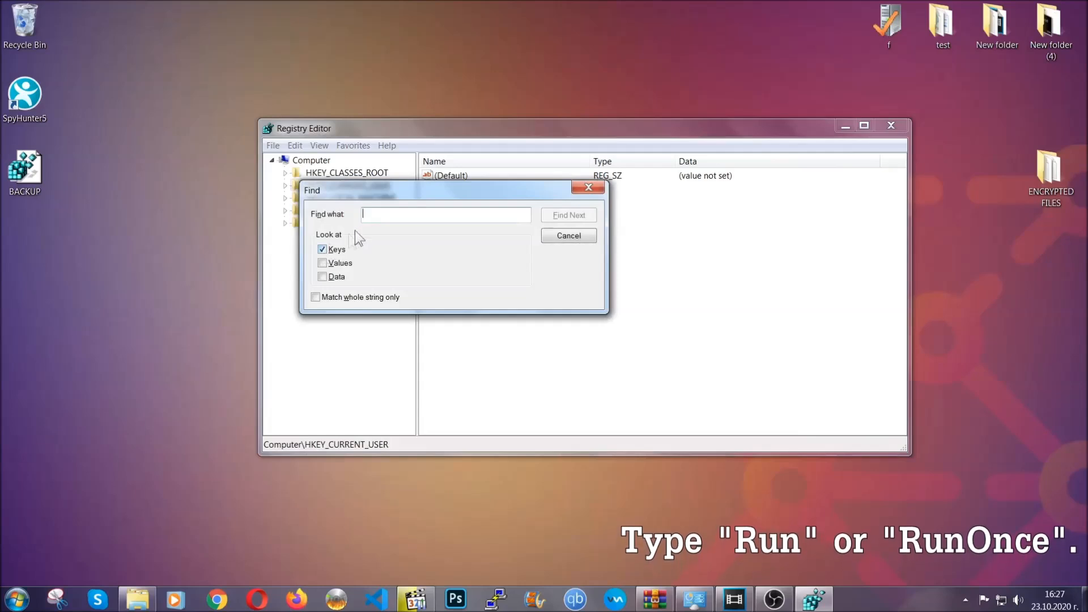
{"action": "type", "text": "Ru"}
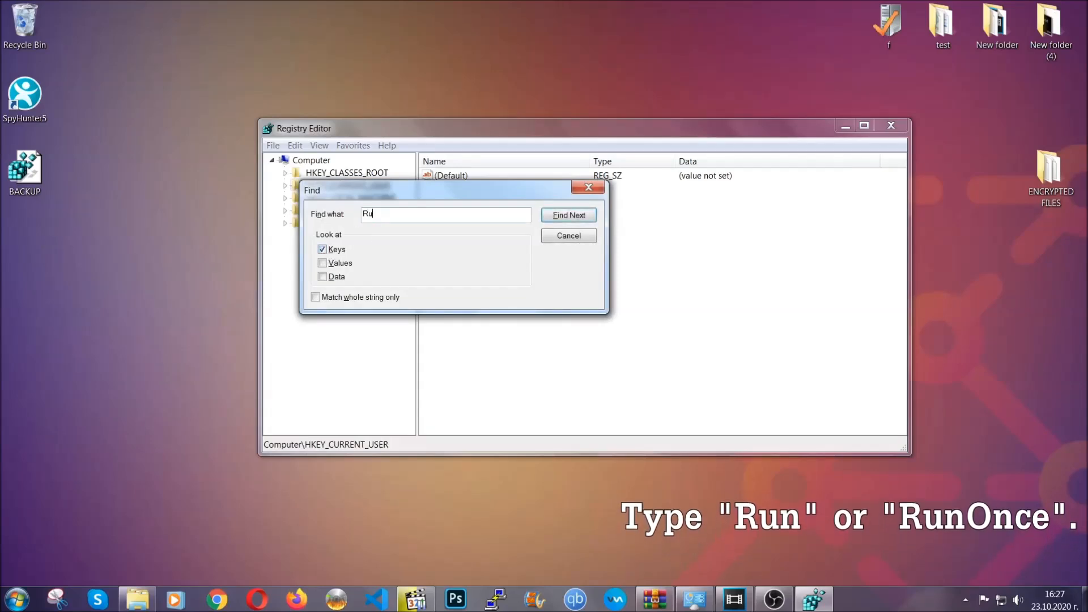
{"action": "type", "text": "nOnce"}
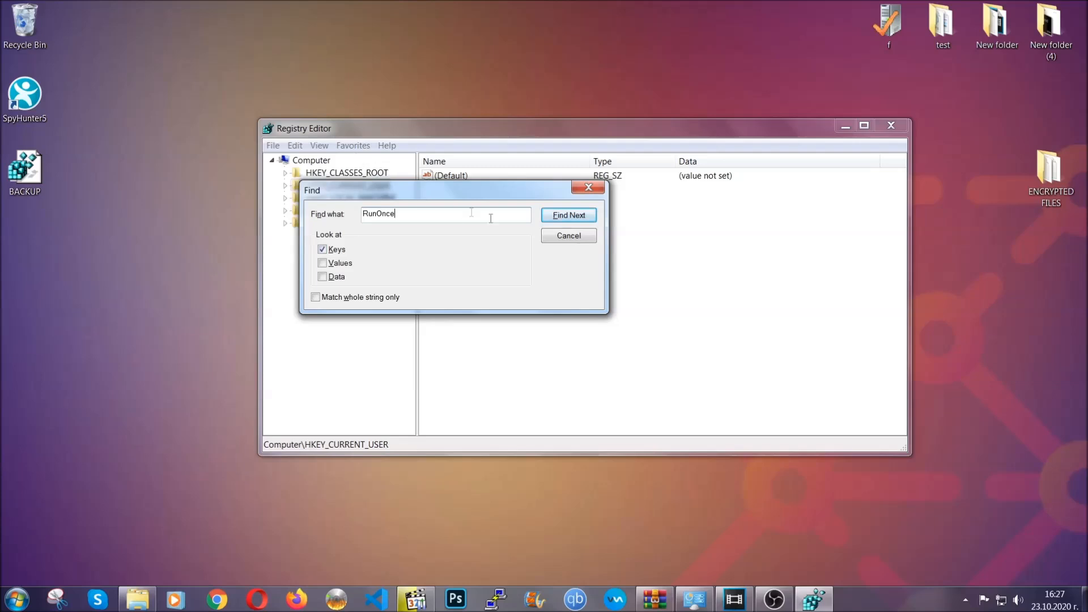
{"action": "left_click", "coordinate": [582, 222]}
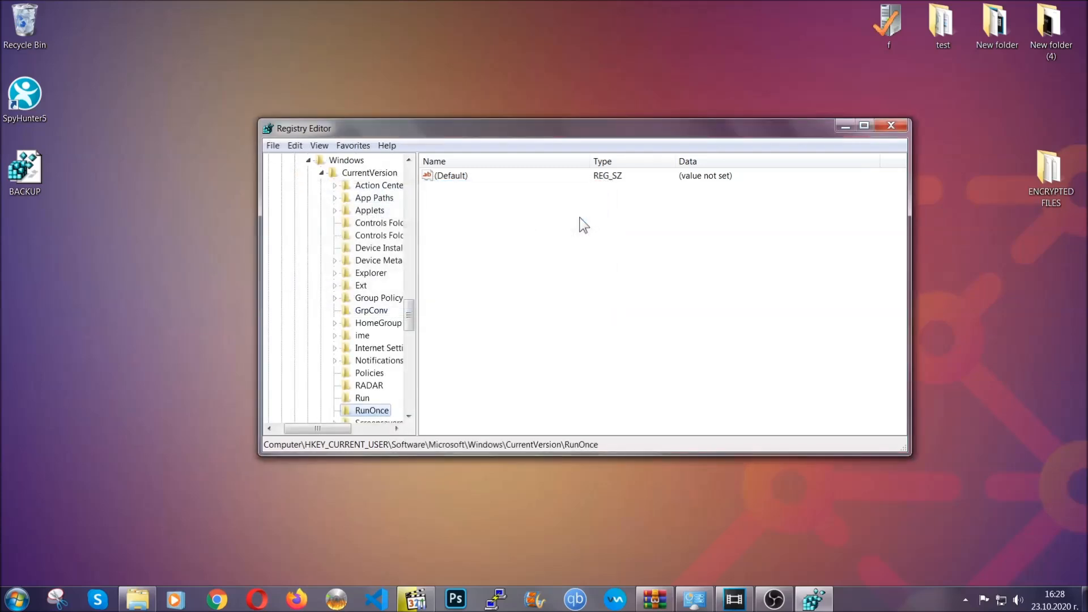
Permanently delete the value THE VIRUS from the Run key under HKEY_CURRENT_USER's Windows CurrentVersion.
{"action": "left_click_drag", "start_coordinate": [414, 315], "coordinate": [409, 328]}
{"action": "left_click", "coordinate": [363, 274]}
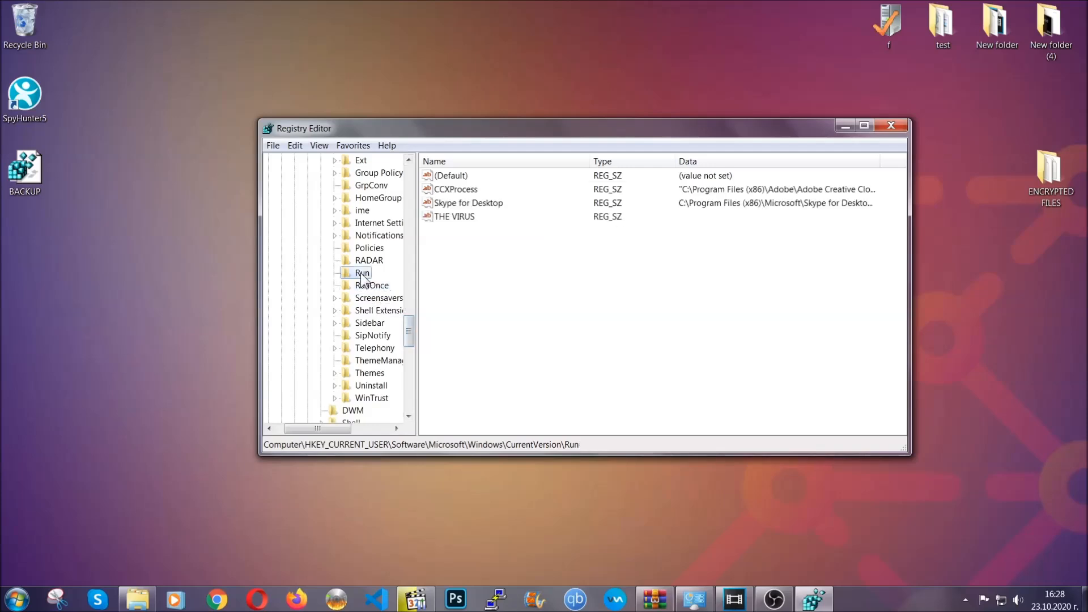
{"action": "left_click", "coordinate": [447, 220]}
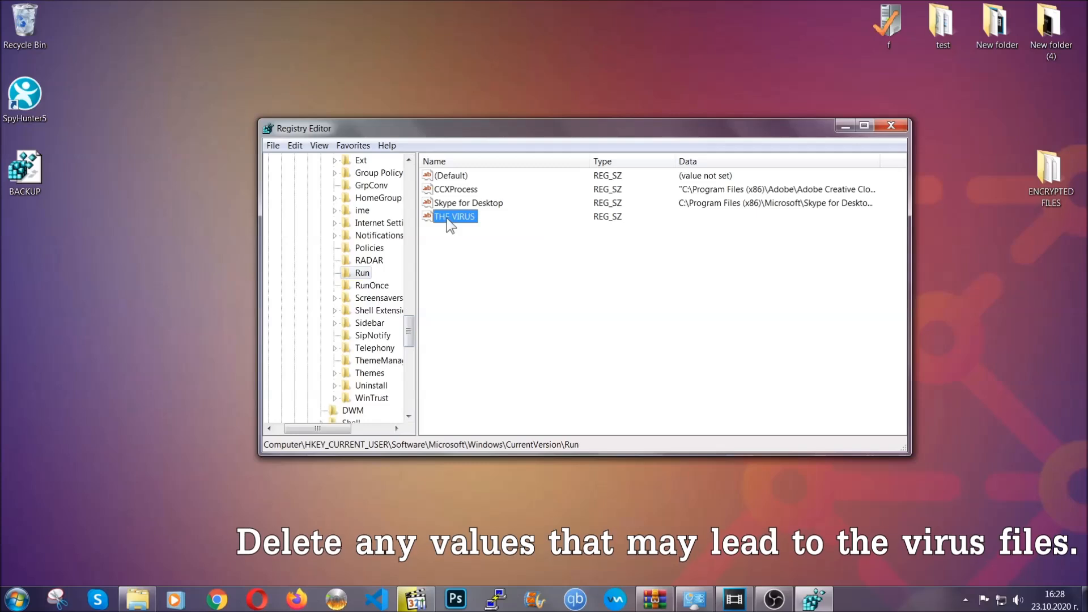
{"action": "right_click", "coordinate": [447, 220]}
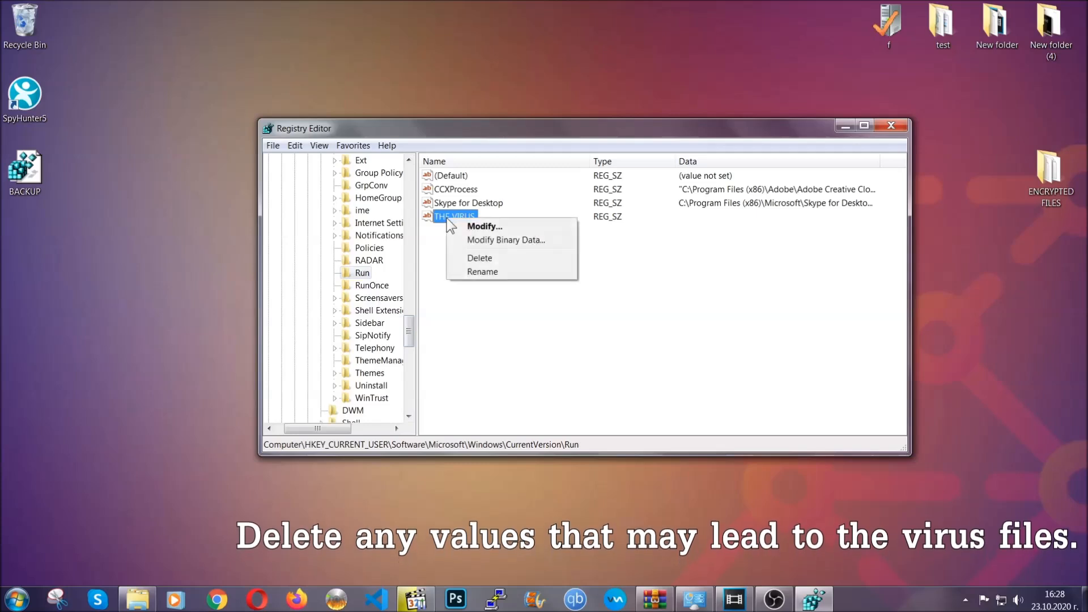
{"action": "left_click", "coordinate": [470, 258]}
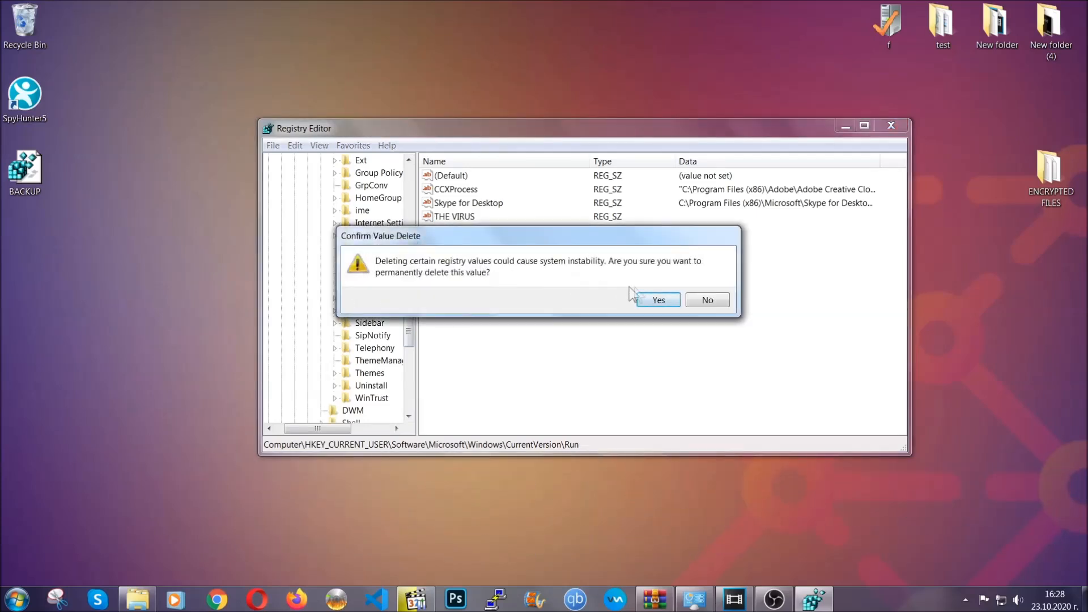
{"action": "left_click", "coordinate": [658, 300]}
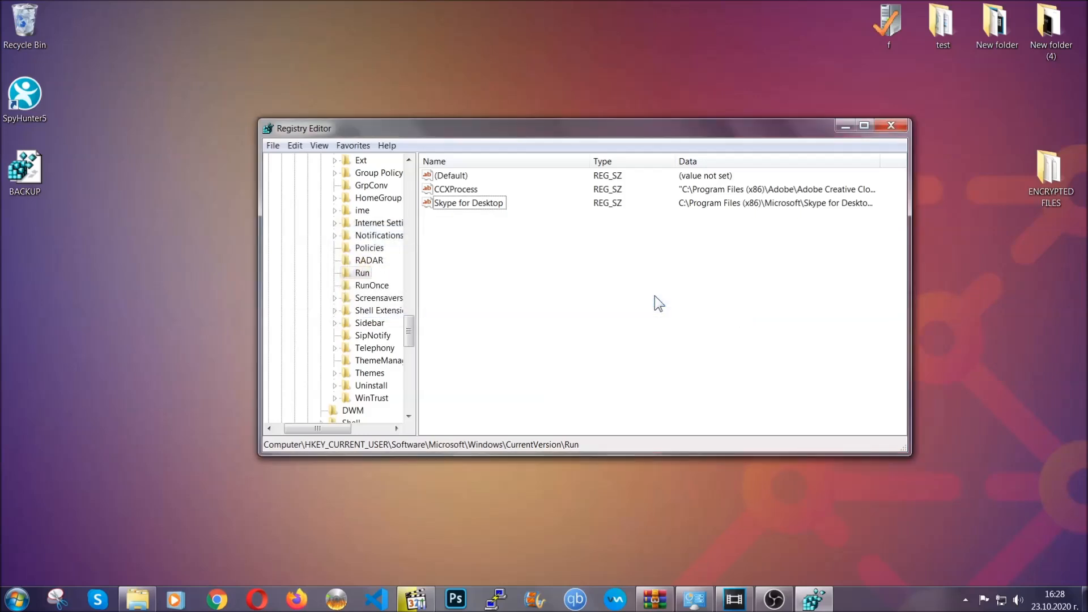